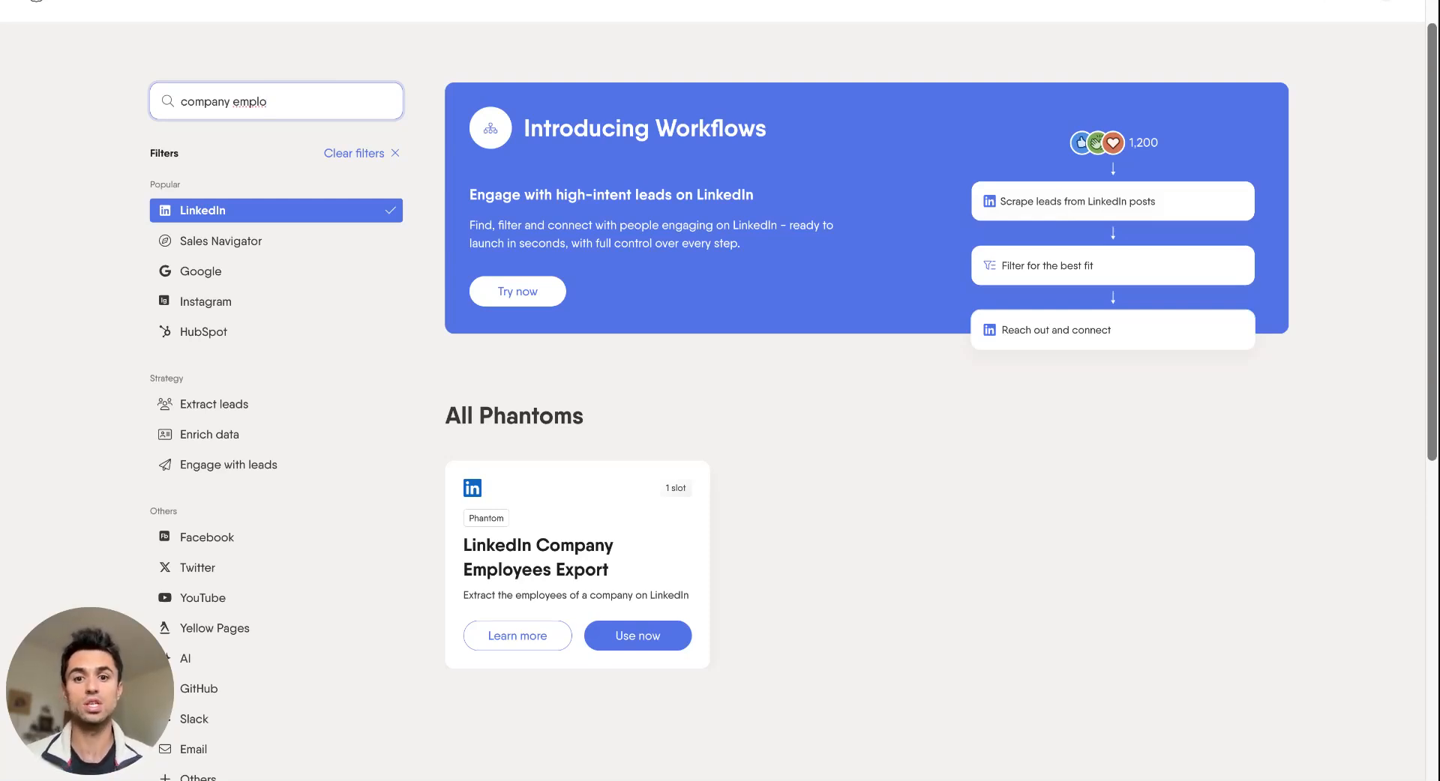
pyautogui.scroll(-1, 718, 390)
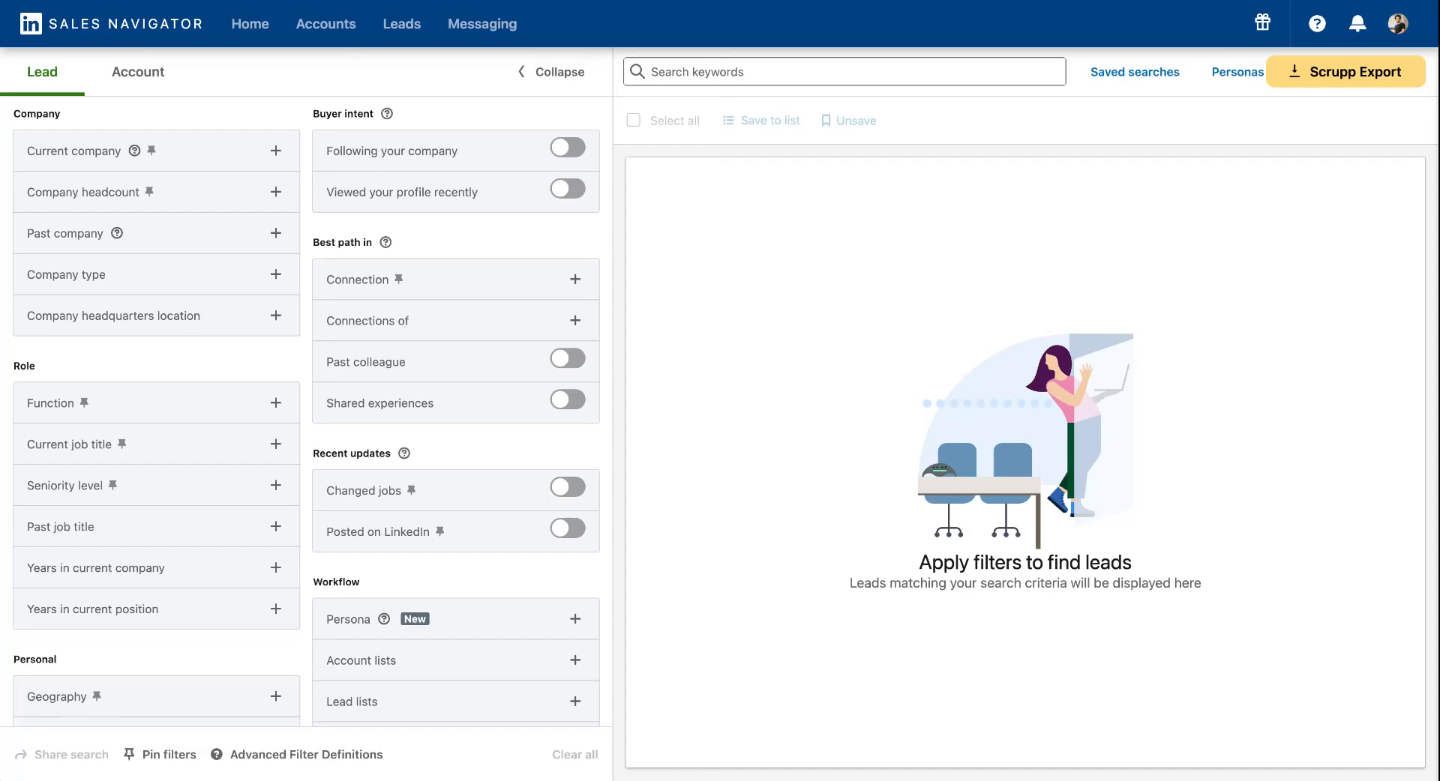
# In LinkedIn Sales Navigator, filter the lead search to people whose current company is PhantomBuster
pyautogui.click(275, 150)
pyautogui.write('phantombuster')
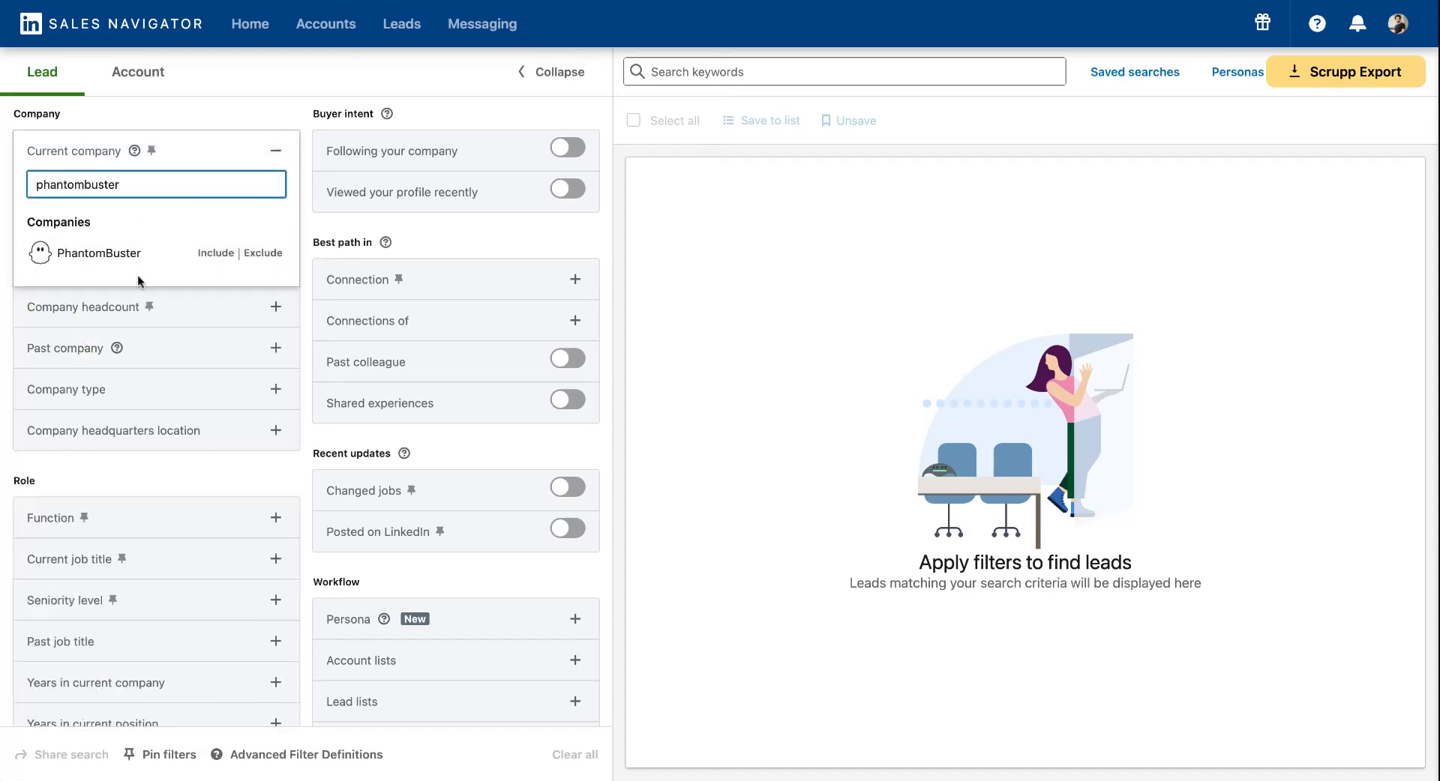
pyautogui.click(126, 257)
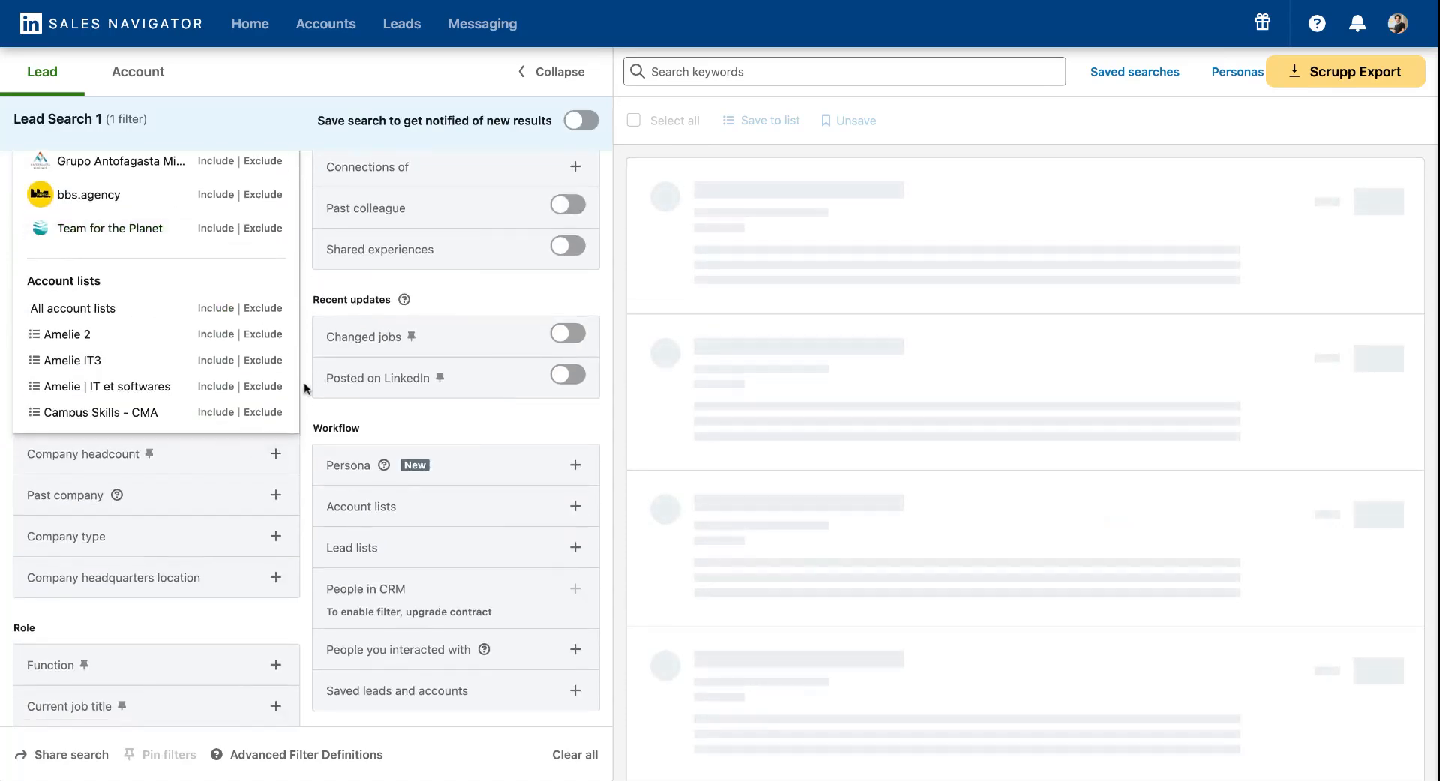
pyautogui.click(304, 385)
# Add the current job titles Founder and CEO as included filters to the PhantomBuster lead search
pyautogui.scroll(-1, 299, 523)
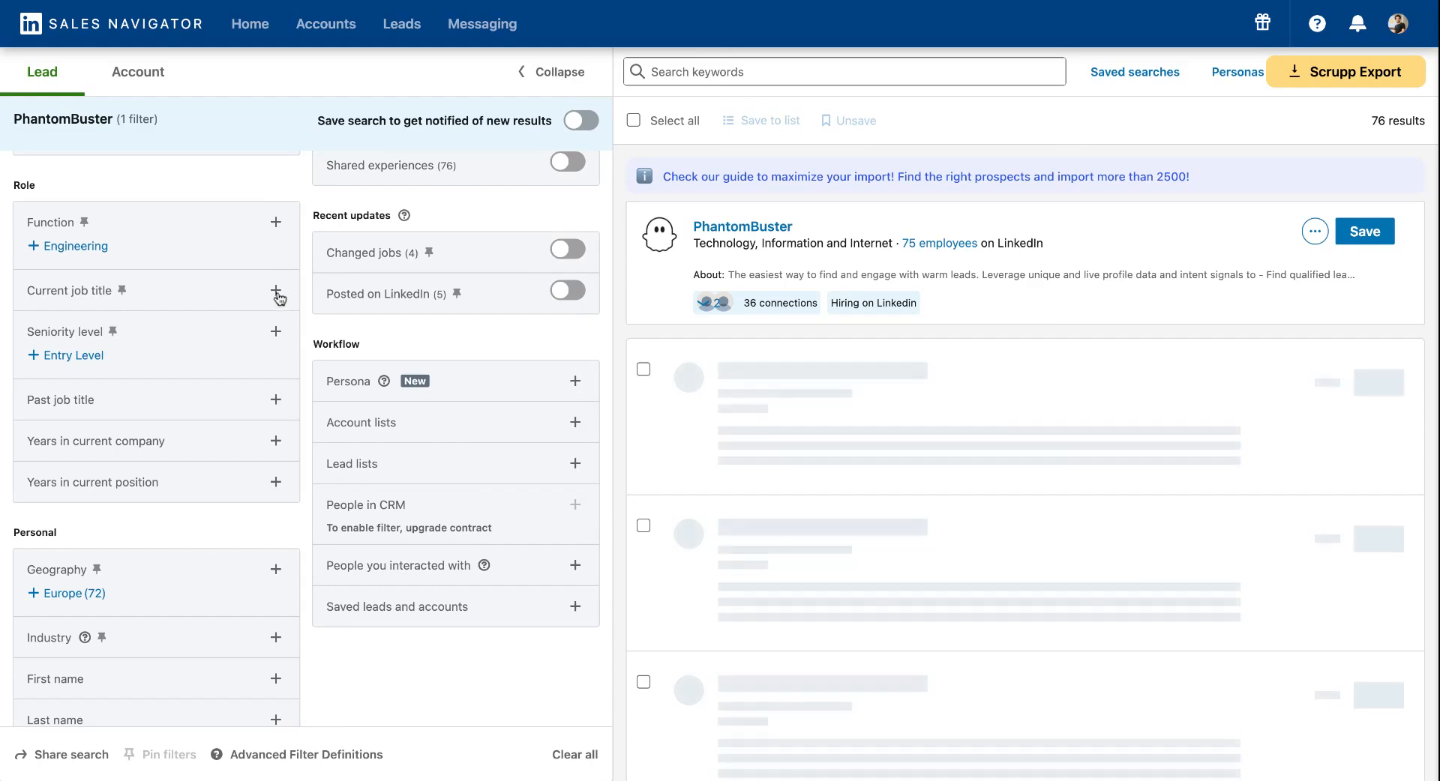
pyautogui.click(277, 294)
pyautogui.click(248, 323)
pyautogui.write('Founder')
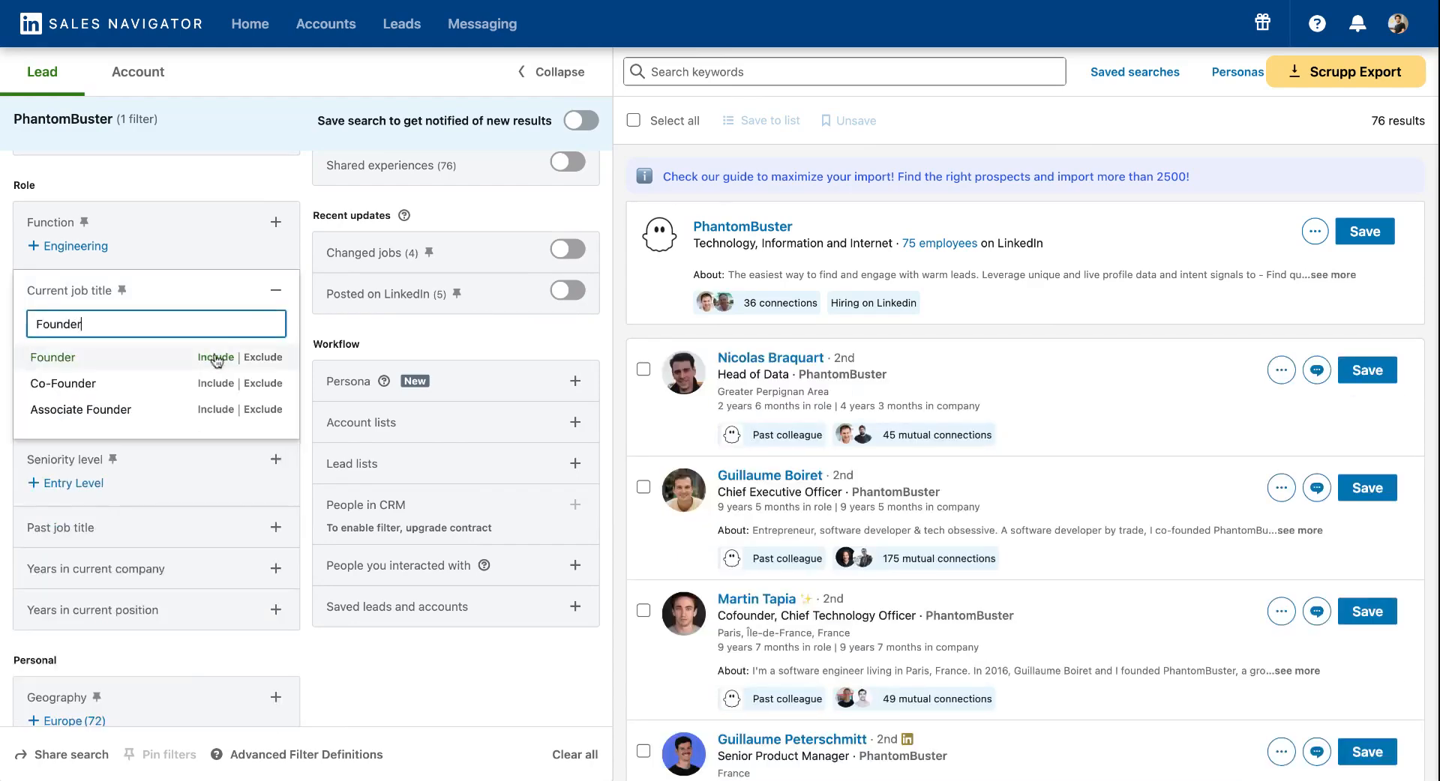
pyautogui.click(213, 357)
pyautogui.write('CEO')
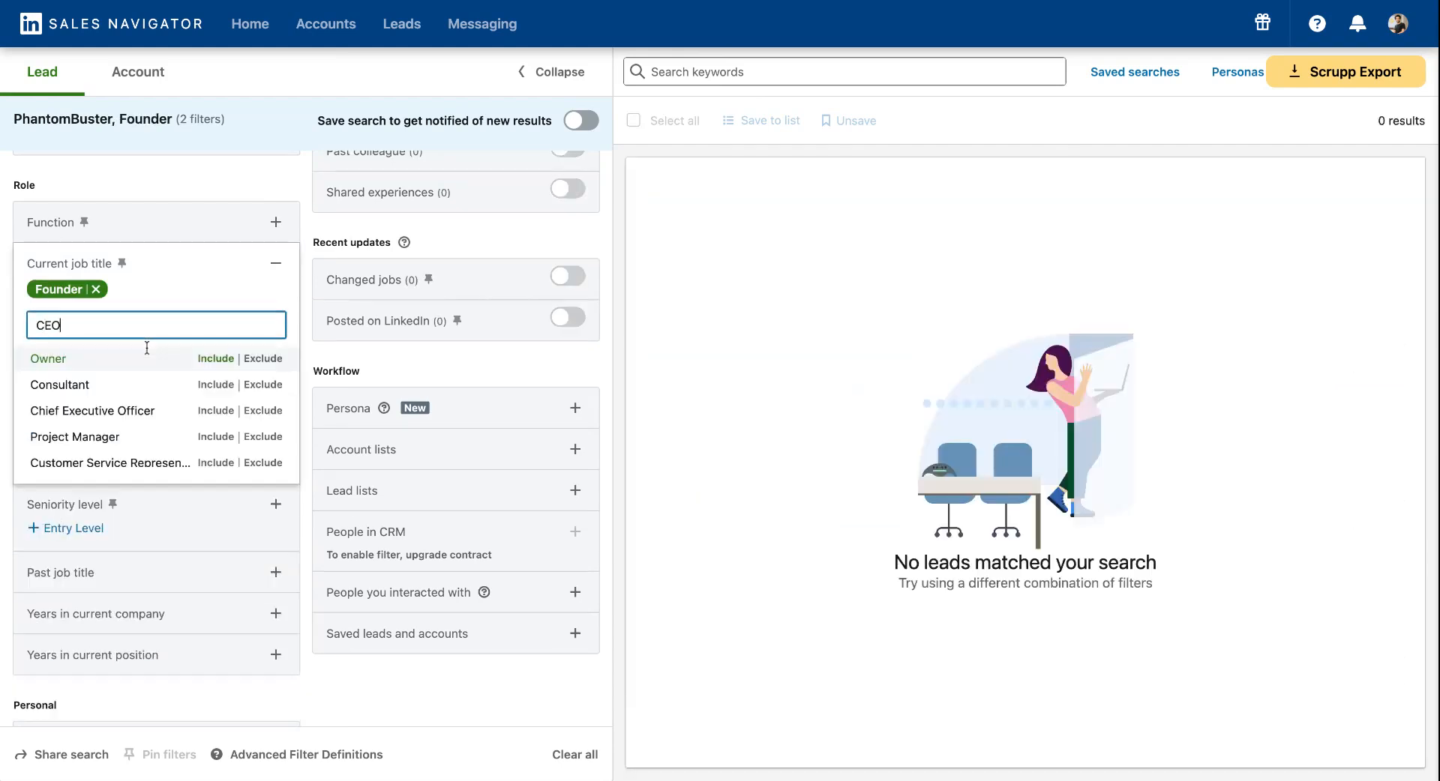
pyautogui.press('Return')
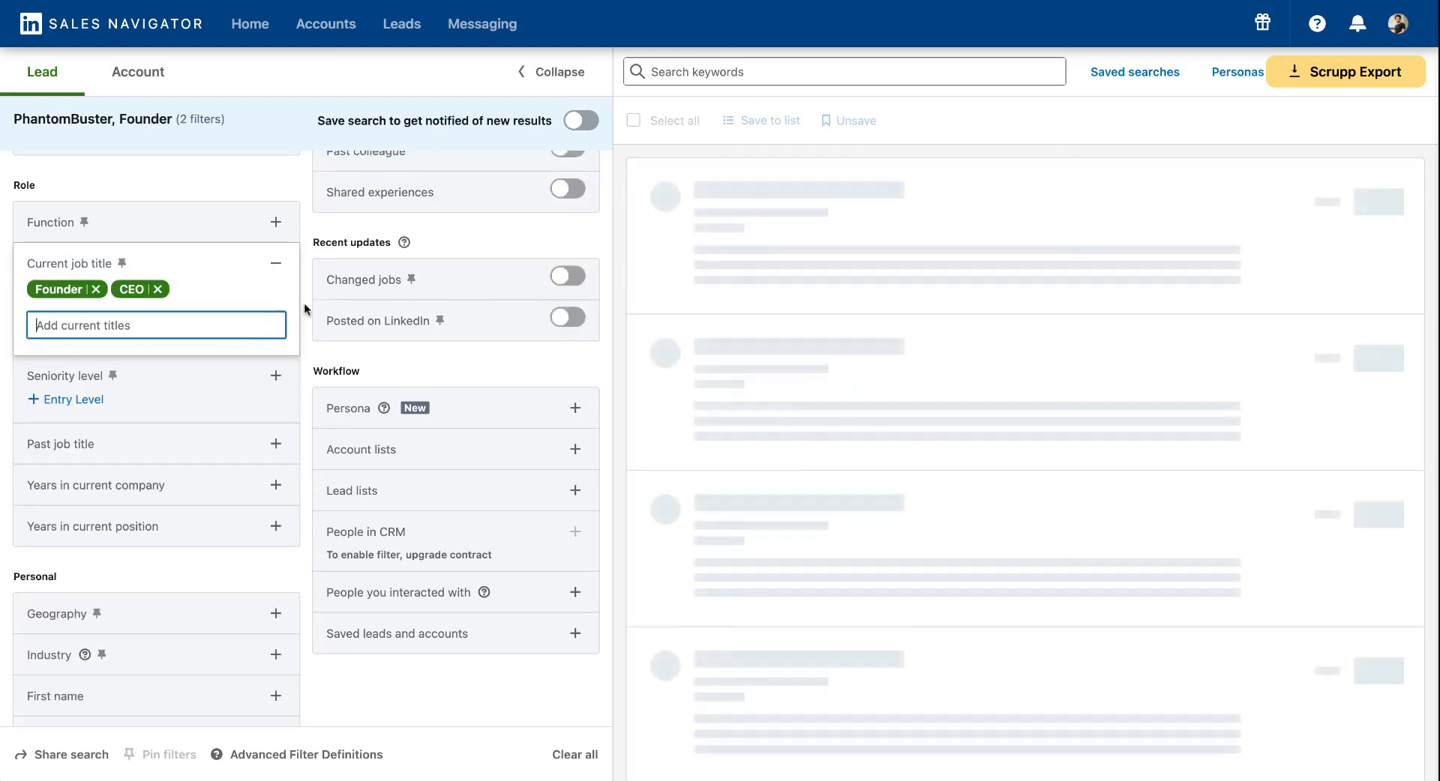
pyautogui.click(315, 369)
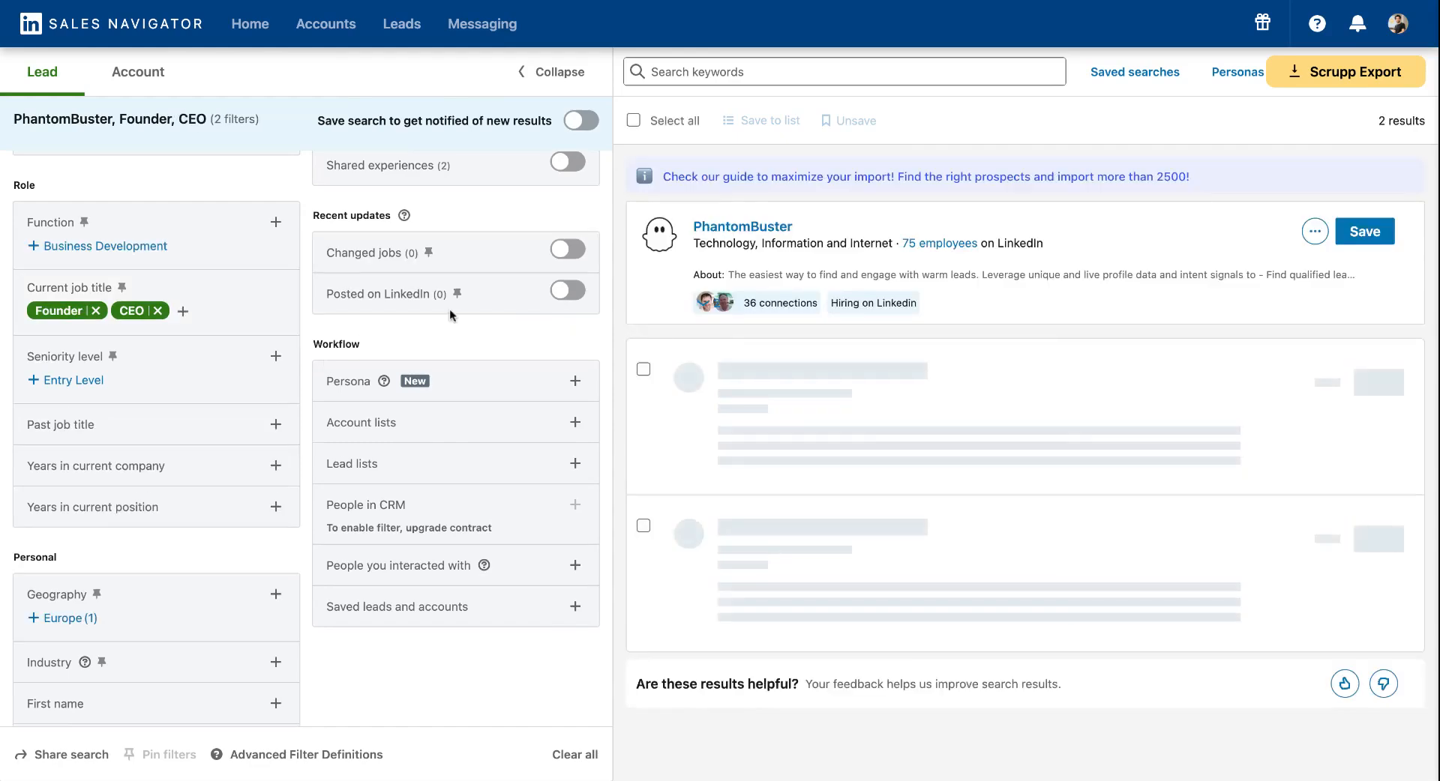
pyautogui.scroll(5, 514, 460)
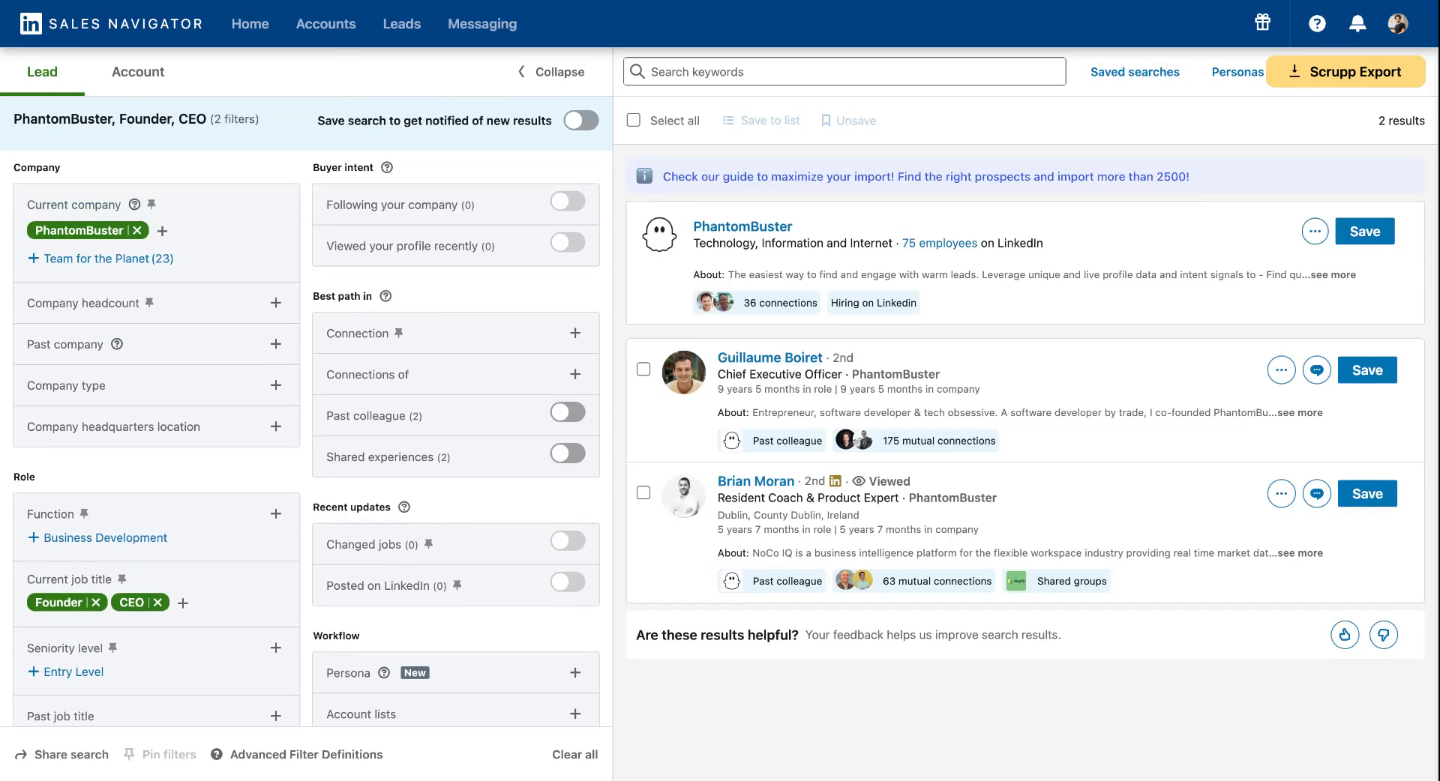
# Switch to the Google Sheets link template and examine the company ID, CURRENT_TITLE, Founder and CEO parts of the link in B1
pyautogui.click(654, 1)
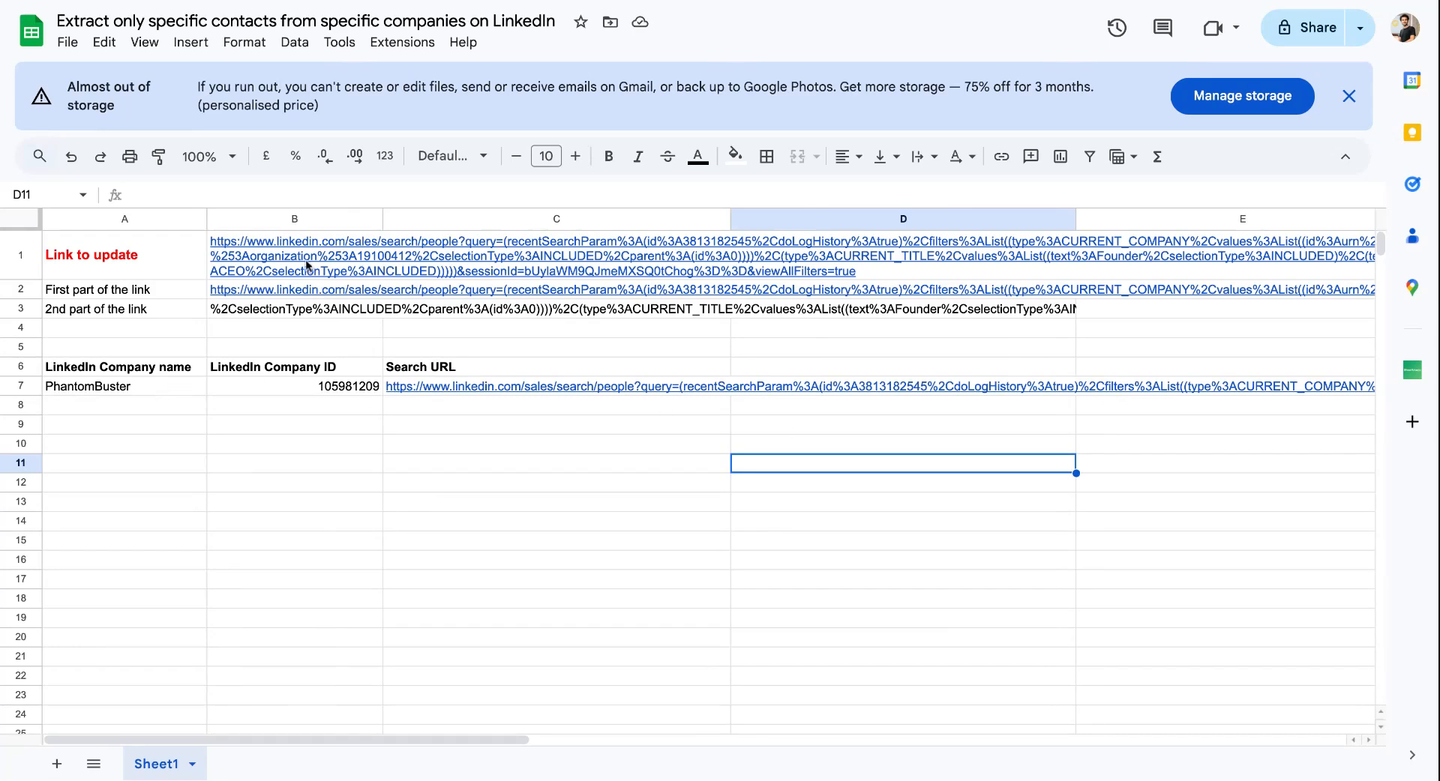
pyautogui.moveTo(308, 264)
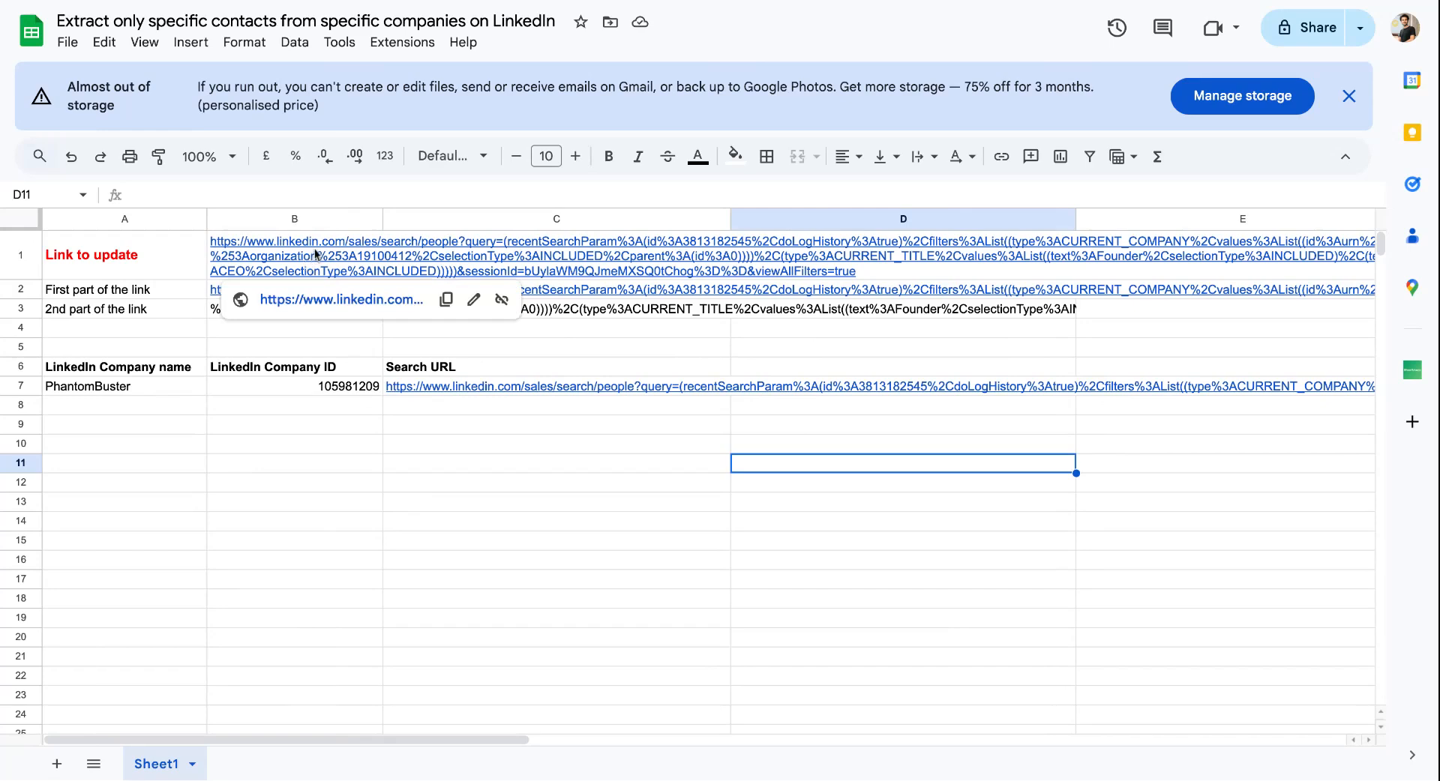
pyautogui.click(313, 255)
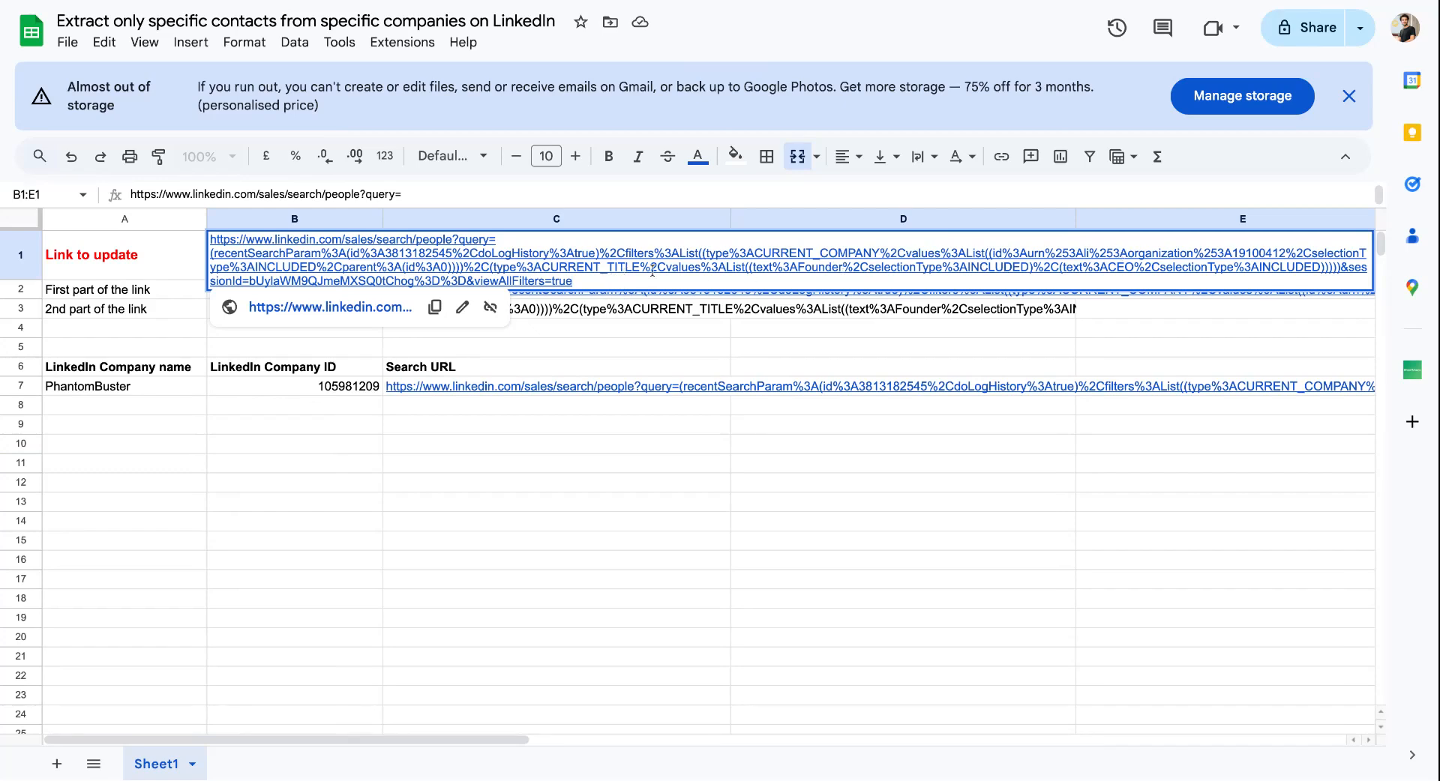
pyautogui.moveTo(1233, 254); pyautogui.dragTo(1285, 254)
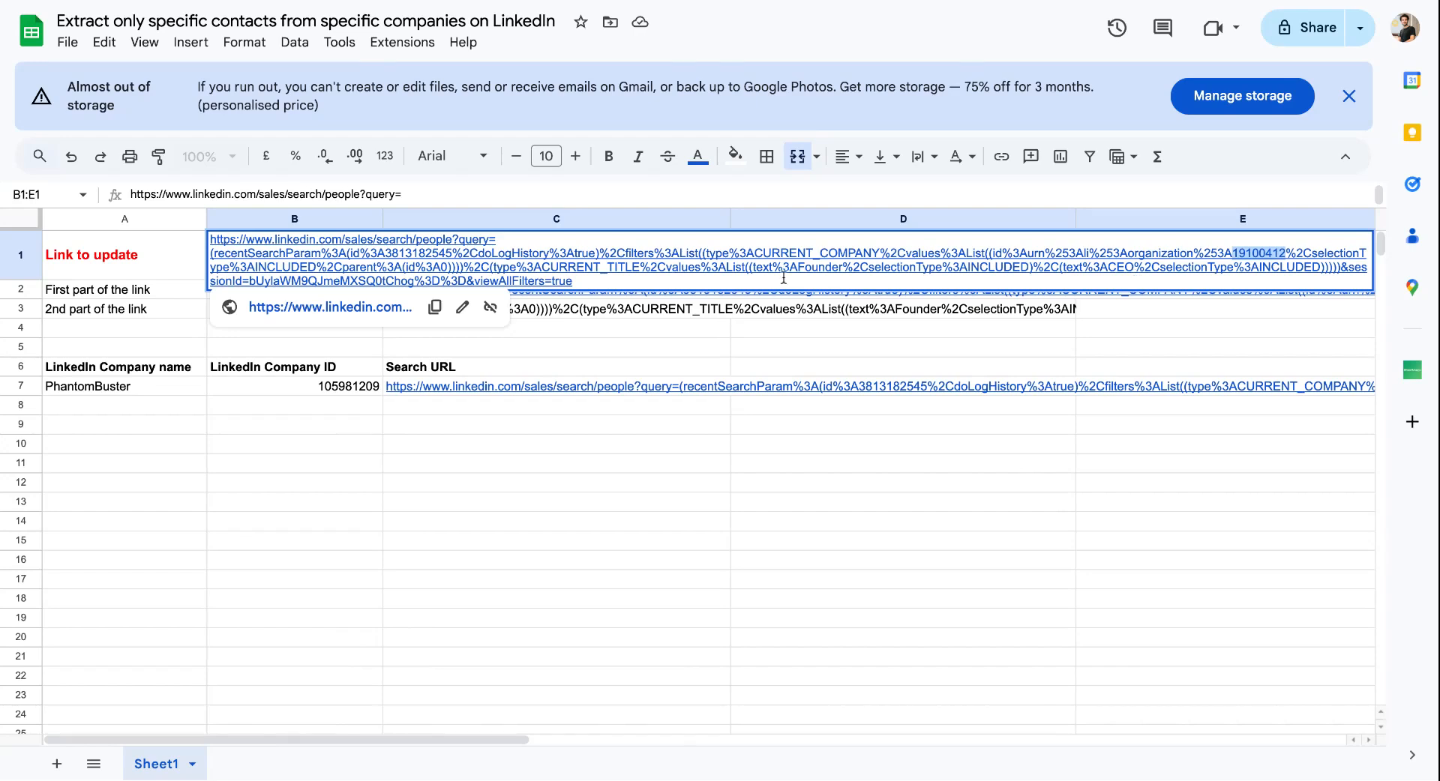
pyautogui.moveTo(542, 267); pyautogui.dragTo(641, 268)
pyautogui.moveTo(797, 268); pyautogui.dragTo(841, 268)
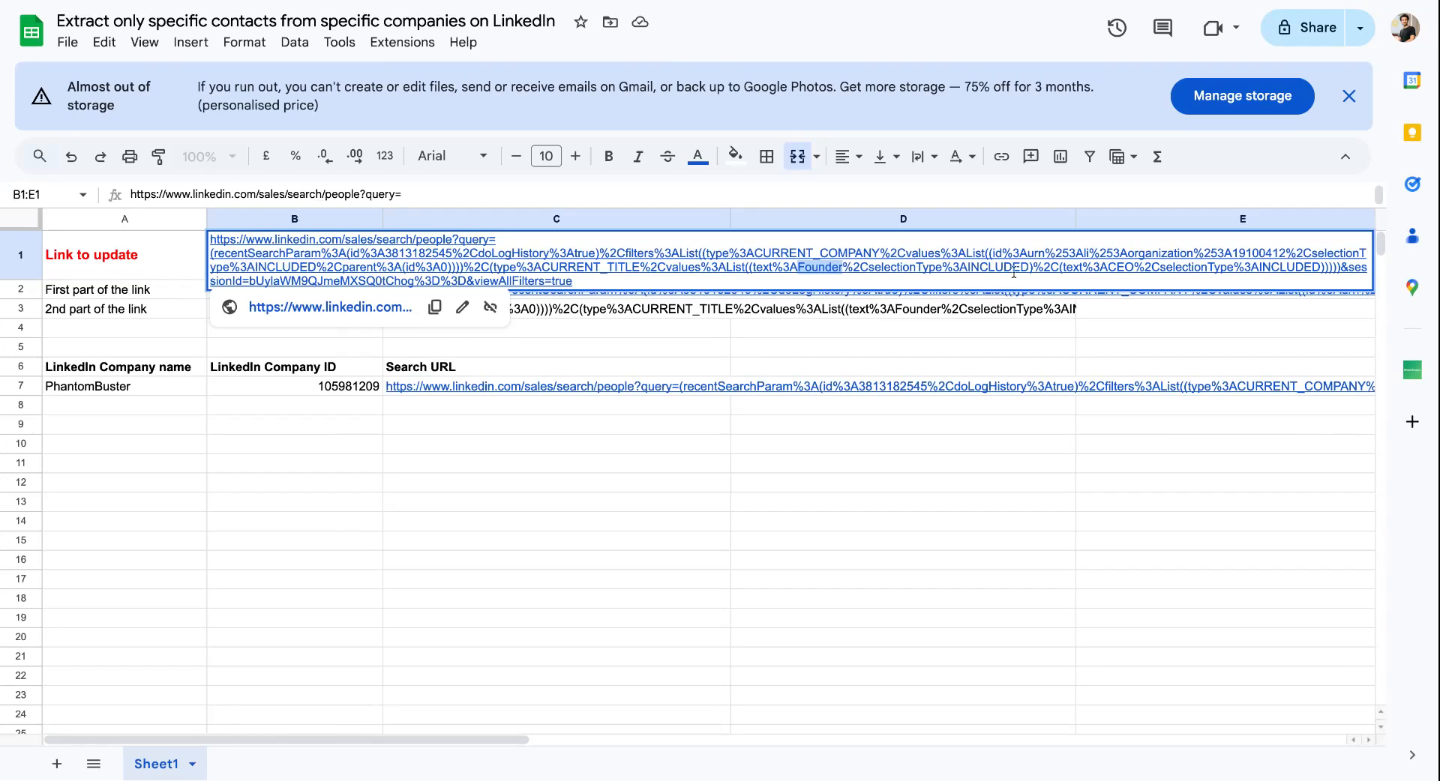
pyautogui.moveTo(1108, 268); pyautogui.dragTo(1132, 268)
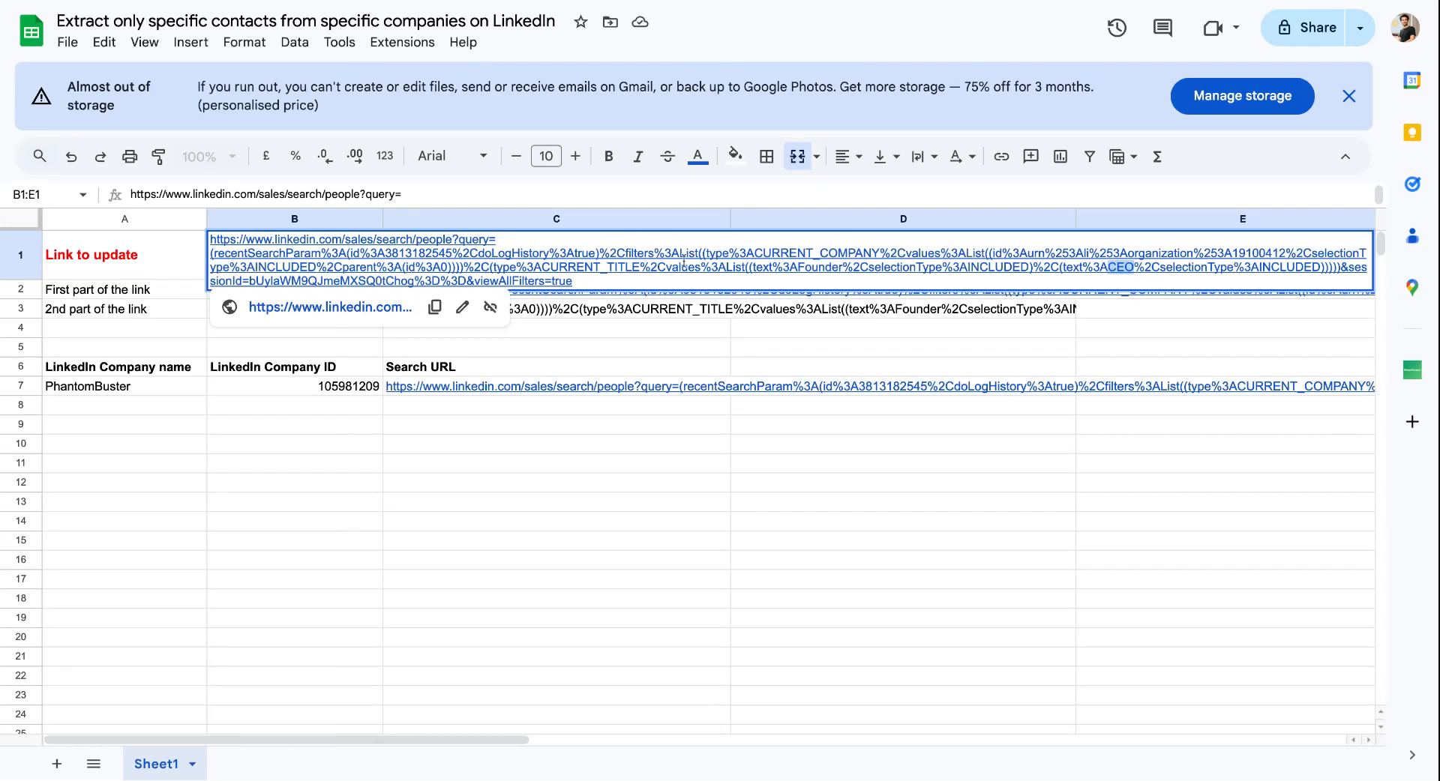
pyautogui.moveTo(1231, 253); pyautogui.dragTo(1285, 253)
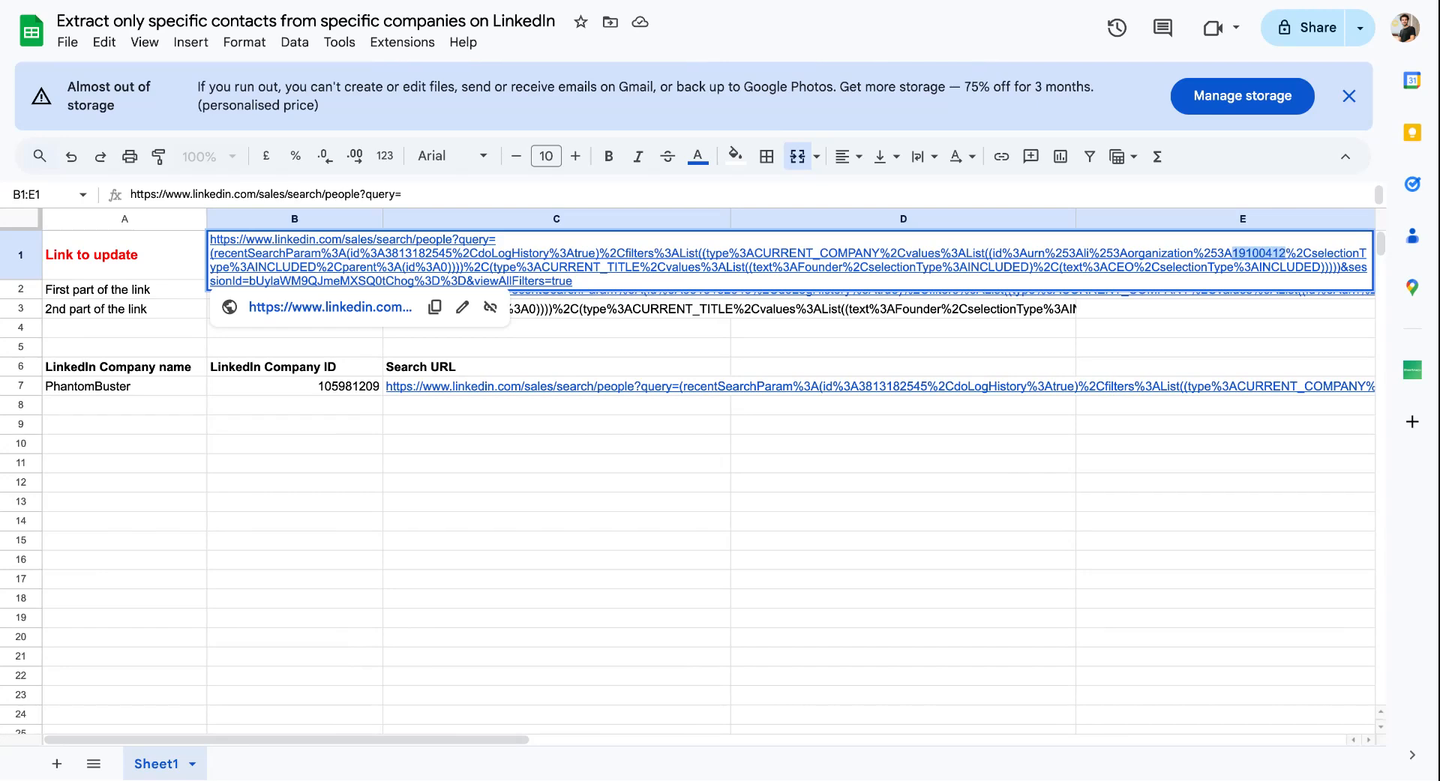
pyautogui.click(730, 348)
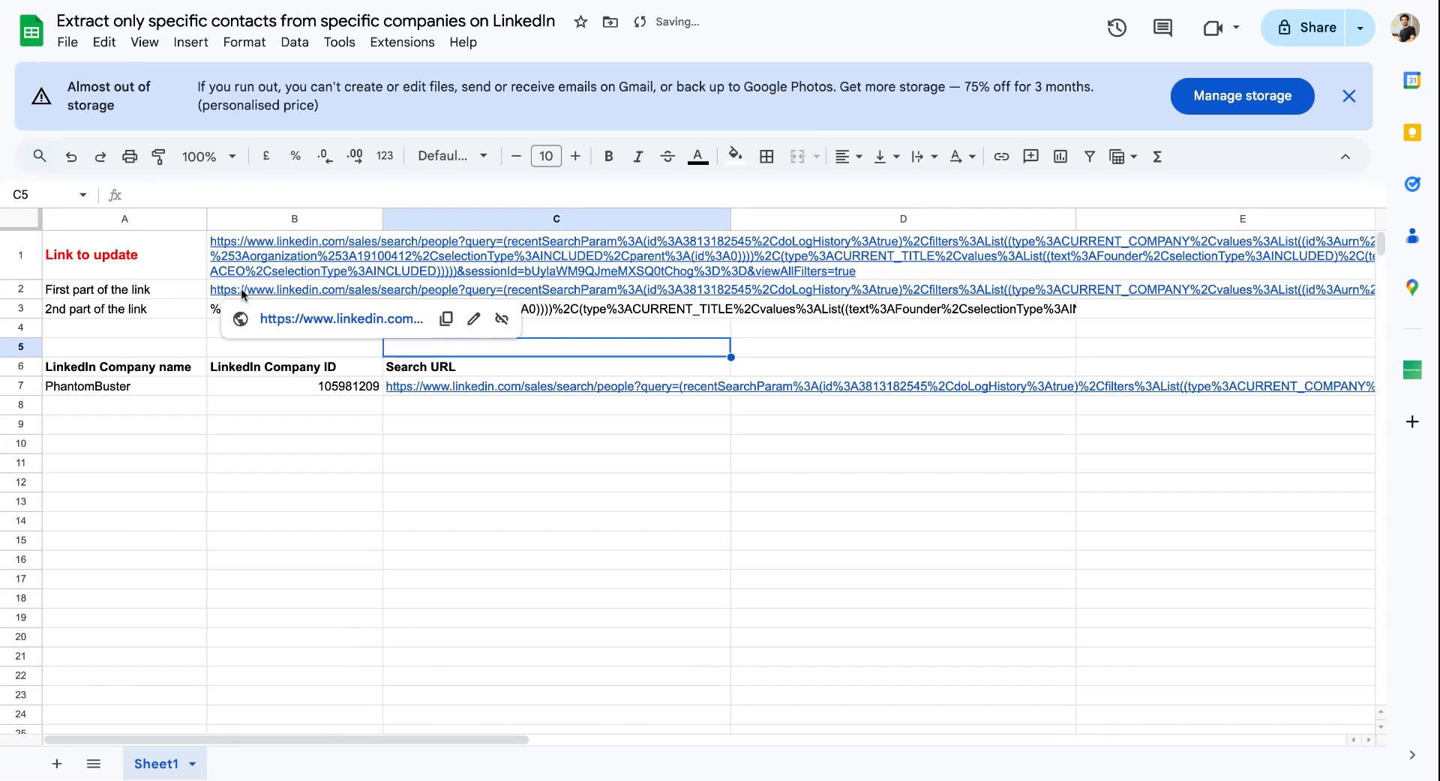
# Examine how the full link splits at the company ID into the first part in B2 and the second part in B3
pyautogui.click(277, 292)
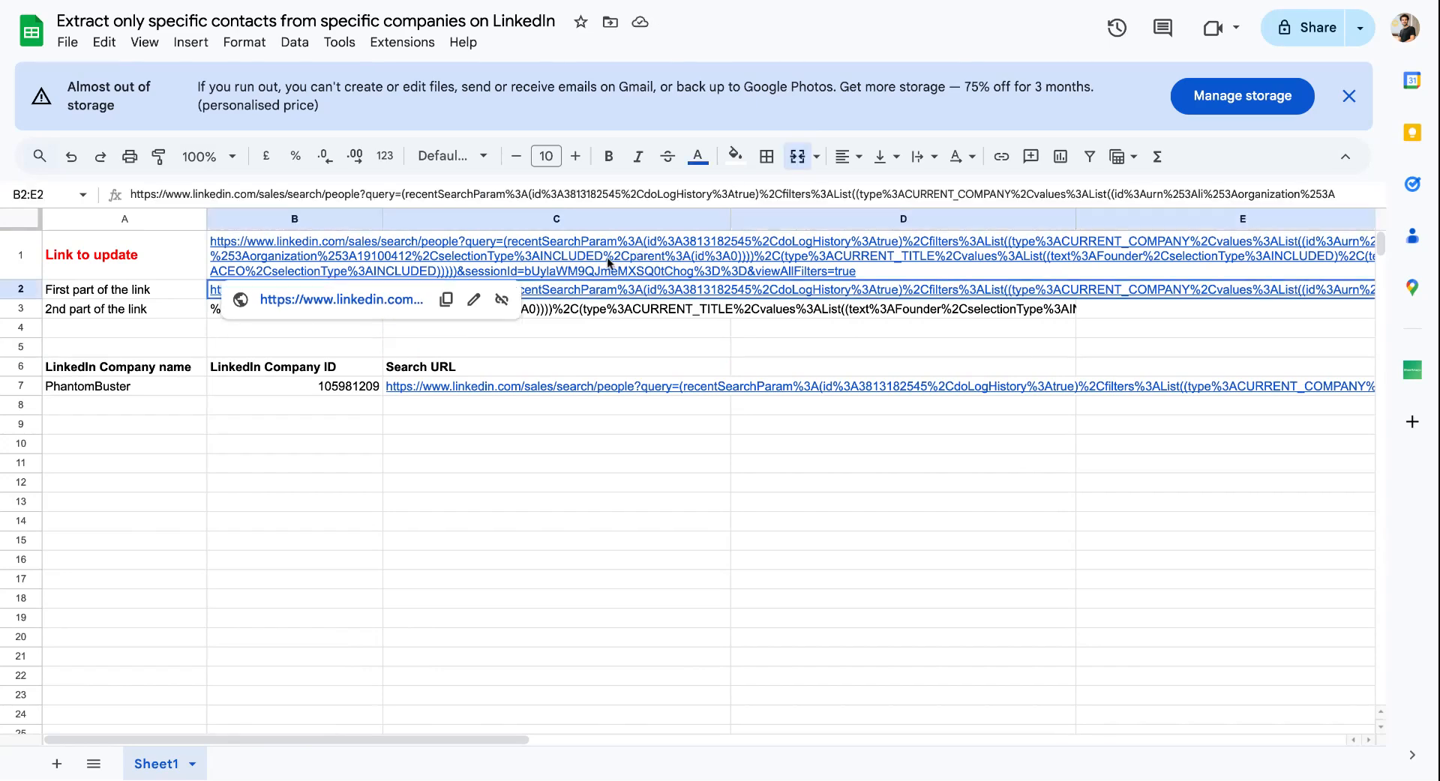
pyautogui.doubleClick(549, 275)
pyautogui.click(1232, 254)
pyautogui.click(1070, 323)
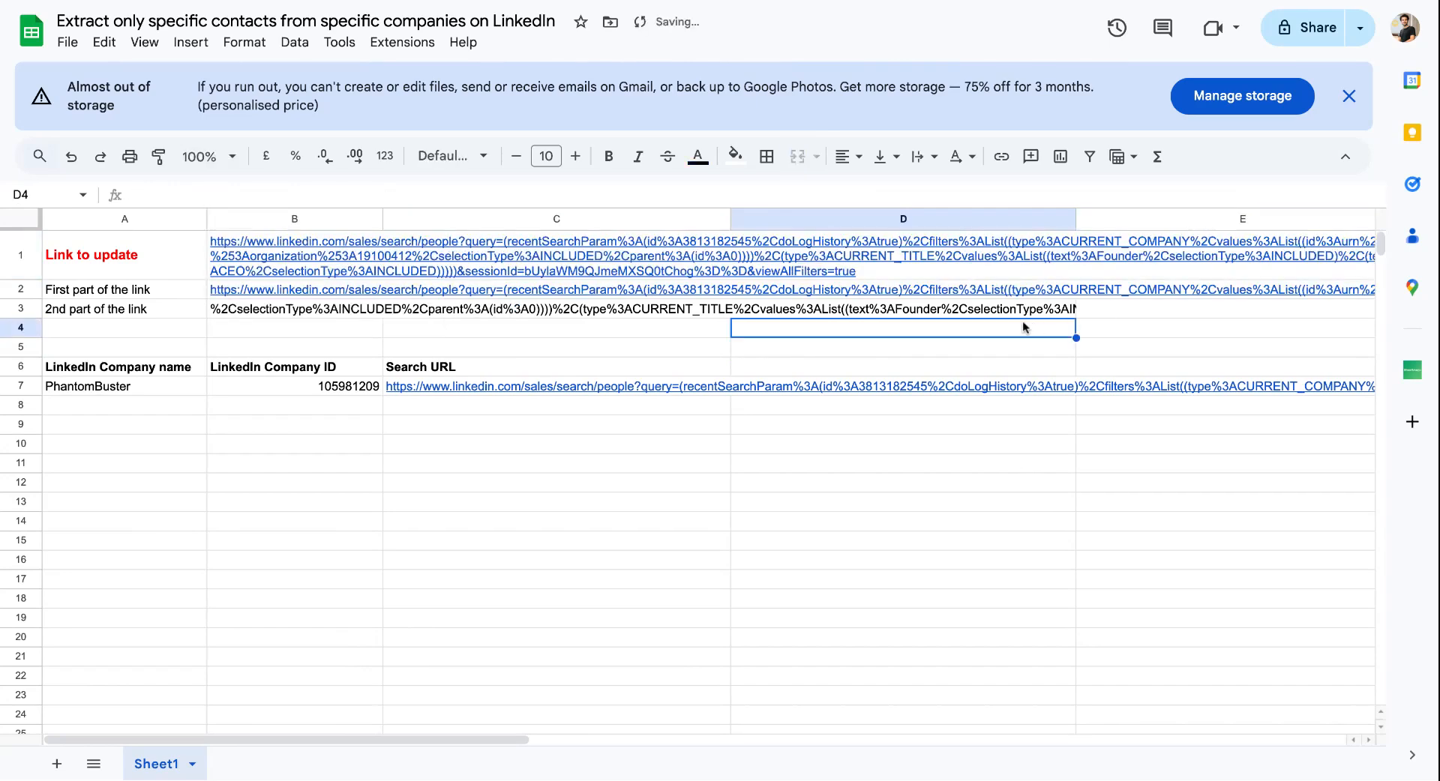
pyautogui.doubleClick(276, 313)
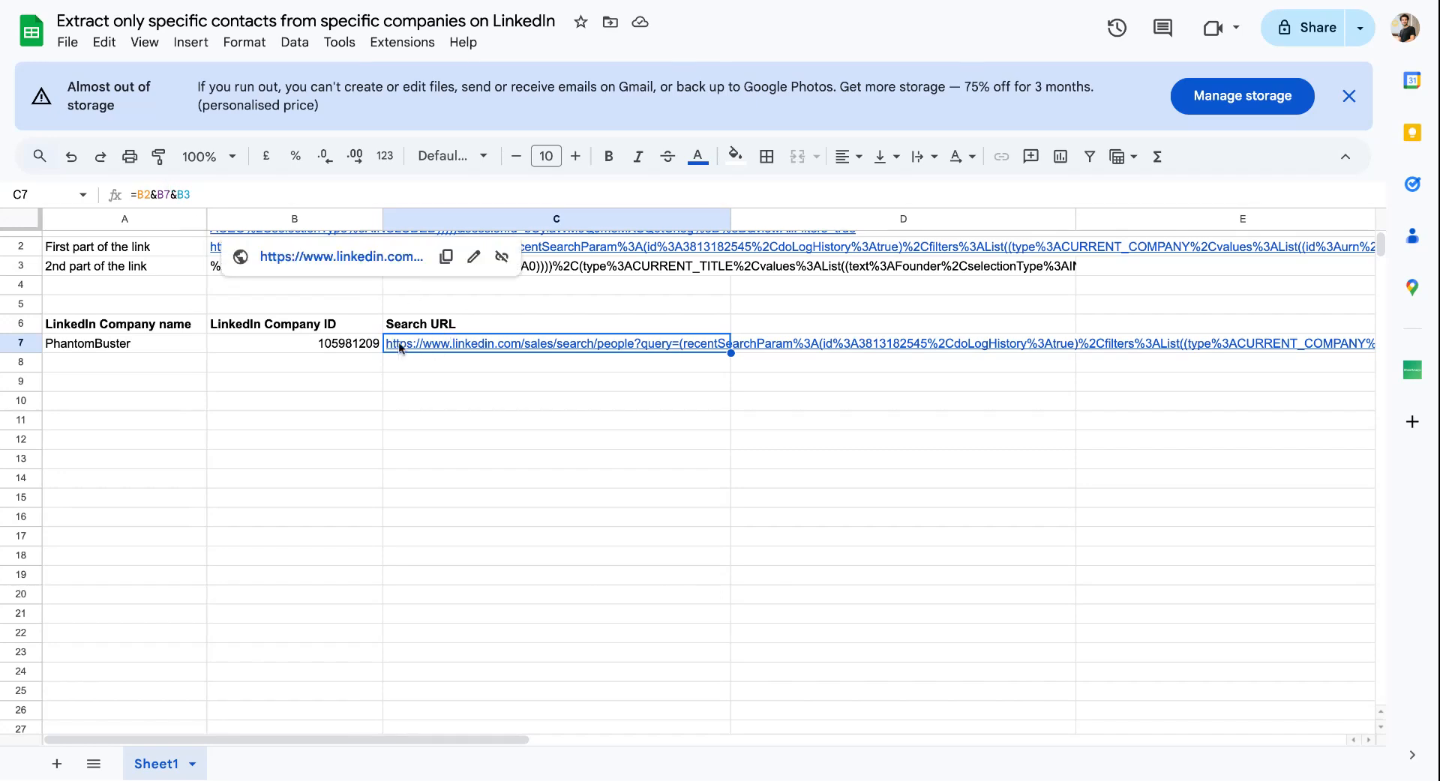
# Examine each cell reference in PhantomBuster's search URL formula =B2&B7&B3 in C7
pyautogui.scroll(2, 258, 274)
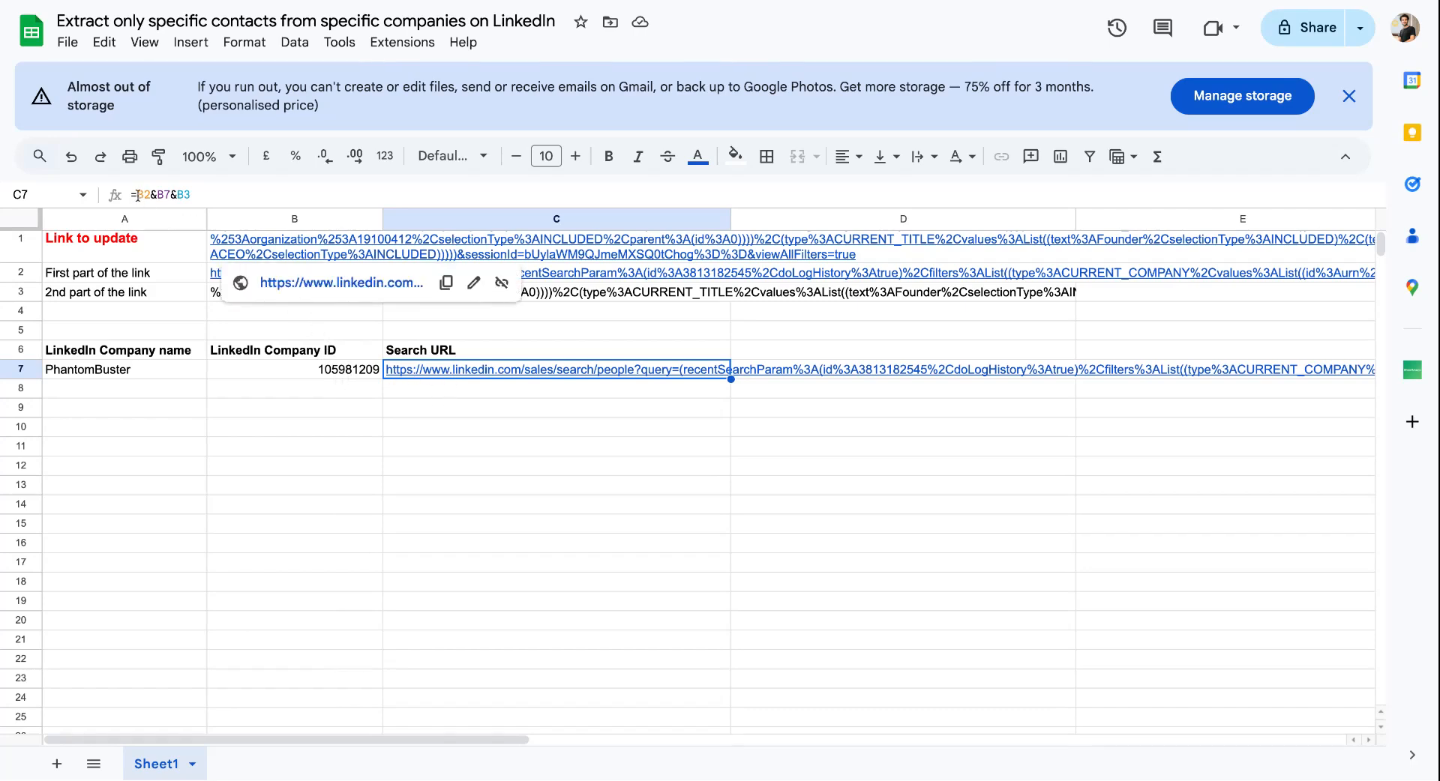
pyautogui.moveTo(136, 195); pyautogui.dragTo(232, 190)
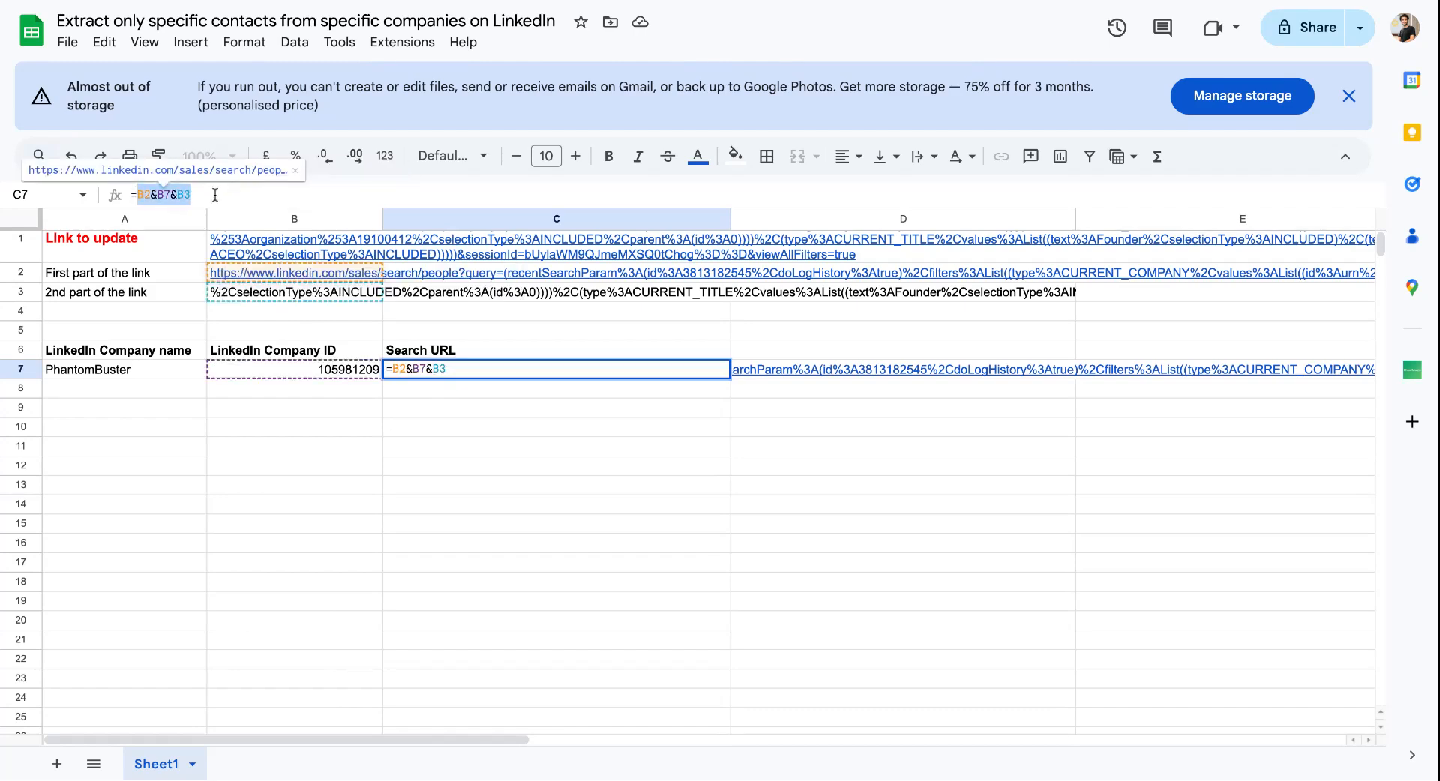
pyautogui.click(212, 195)
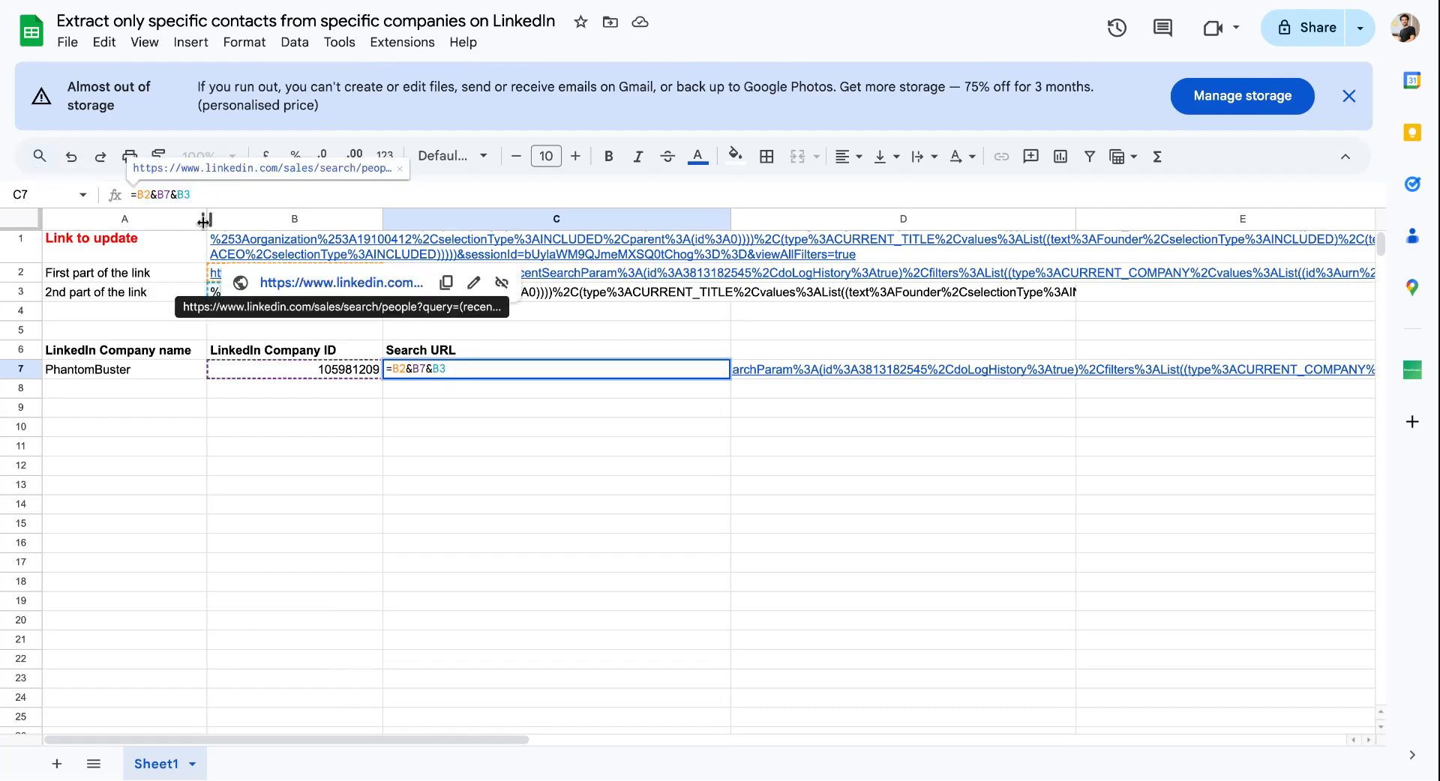
pyautogui.doubleClick(160, 193)
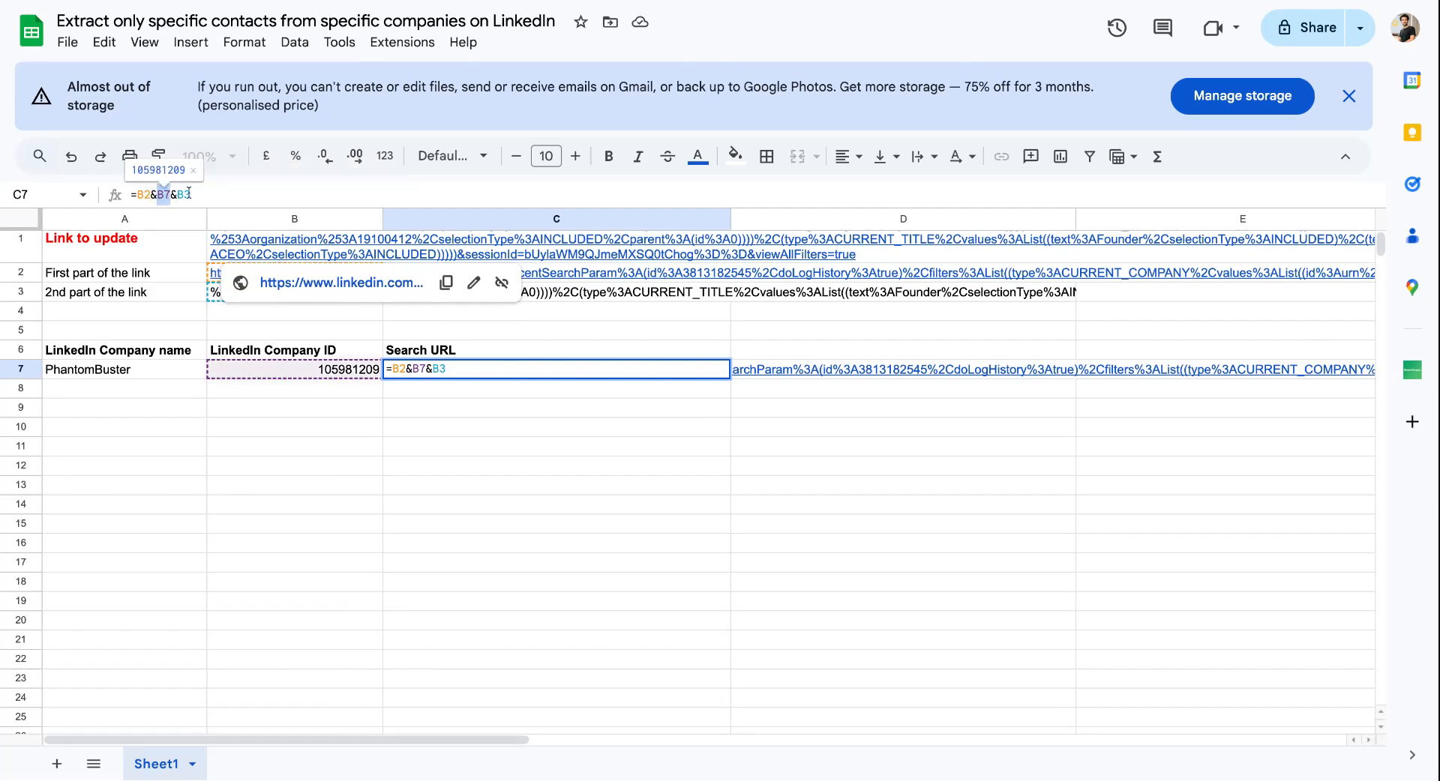
pyautogui.doubleClick(182, 194)
pyautogui.press('Return')
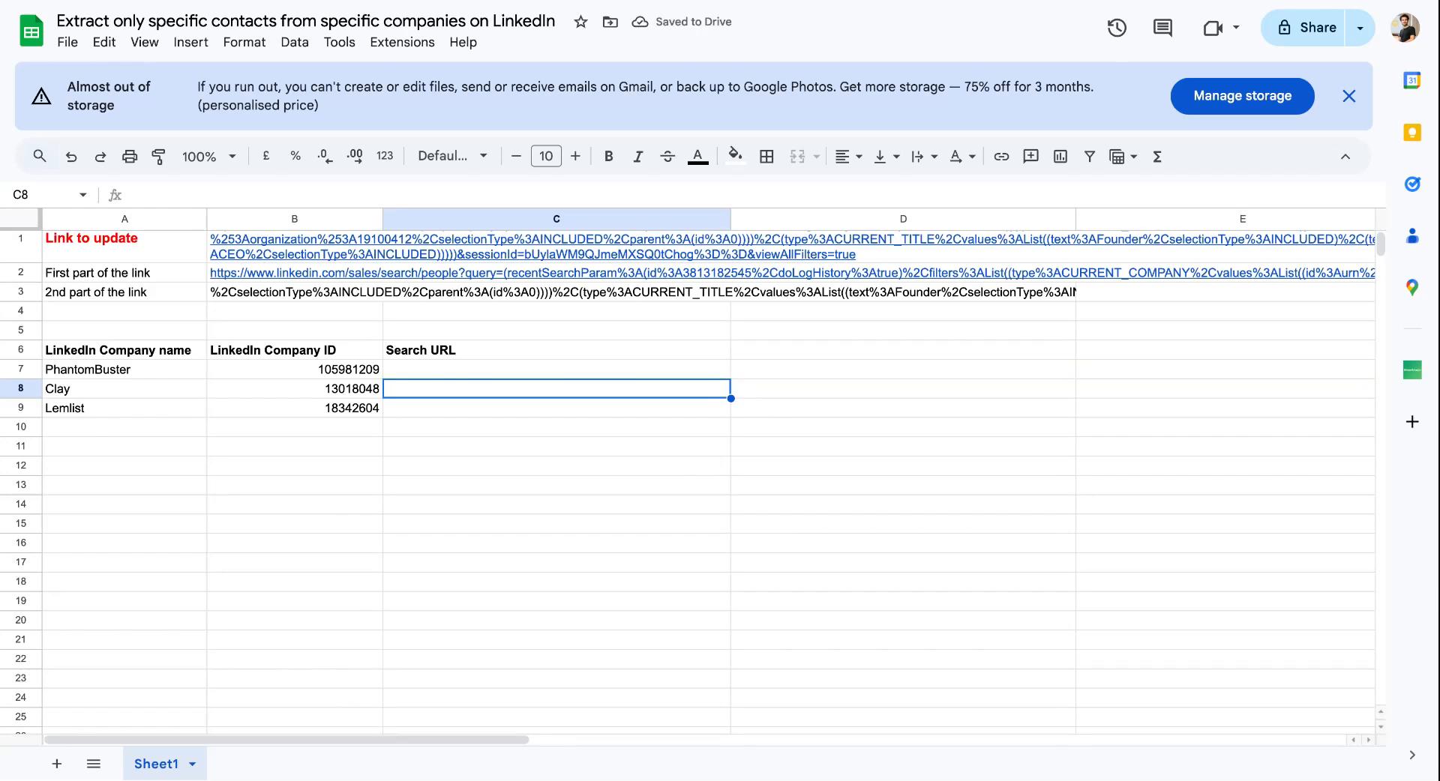
# Build Clay's search URL in C8 with the formula =B2&B8&B3, and add Lemlist's search URL in C9
pyautogui.write('=')
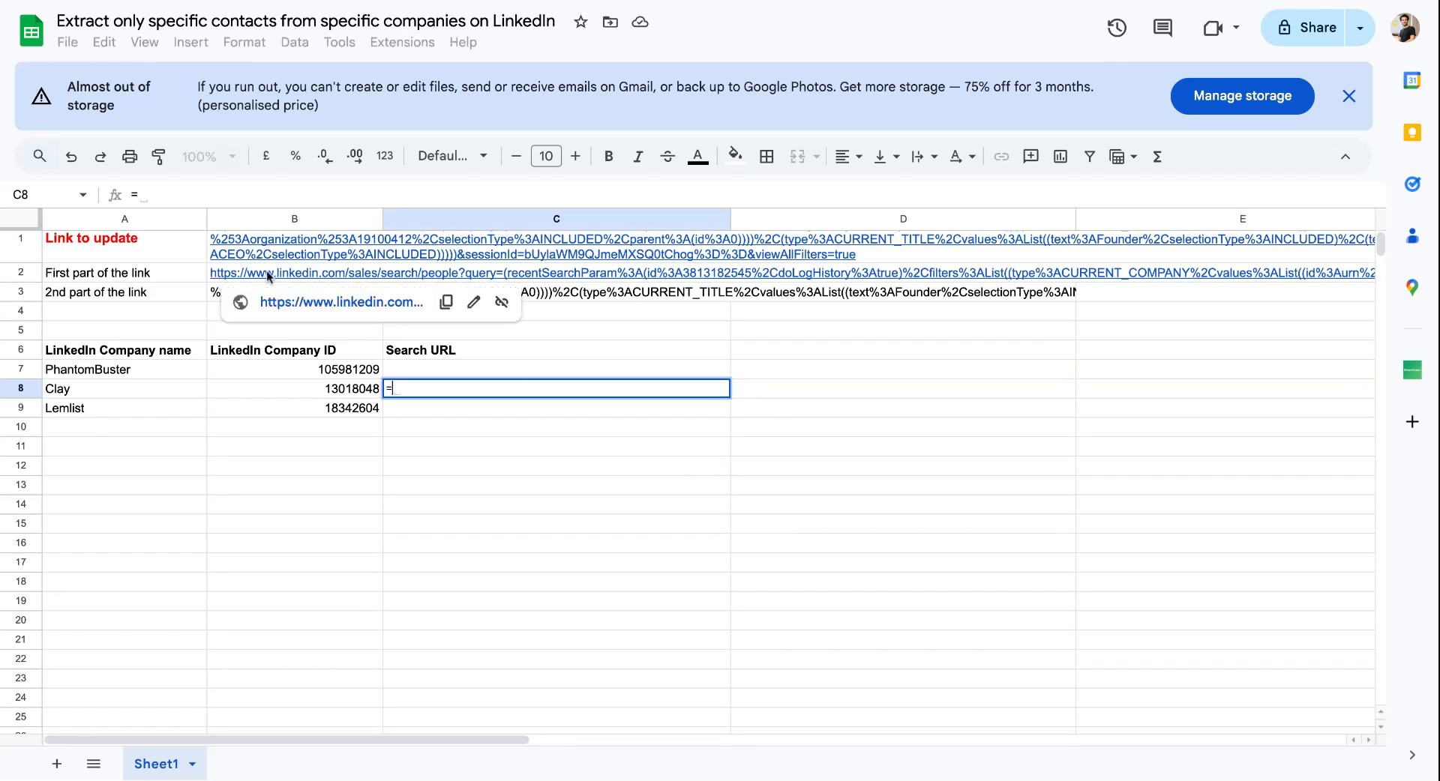
pyautogui.click(268, 277)
pyautogui.write('&')
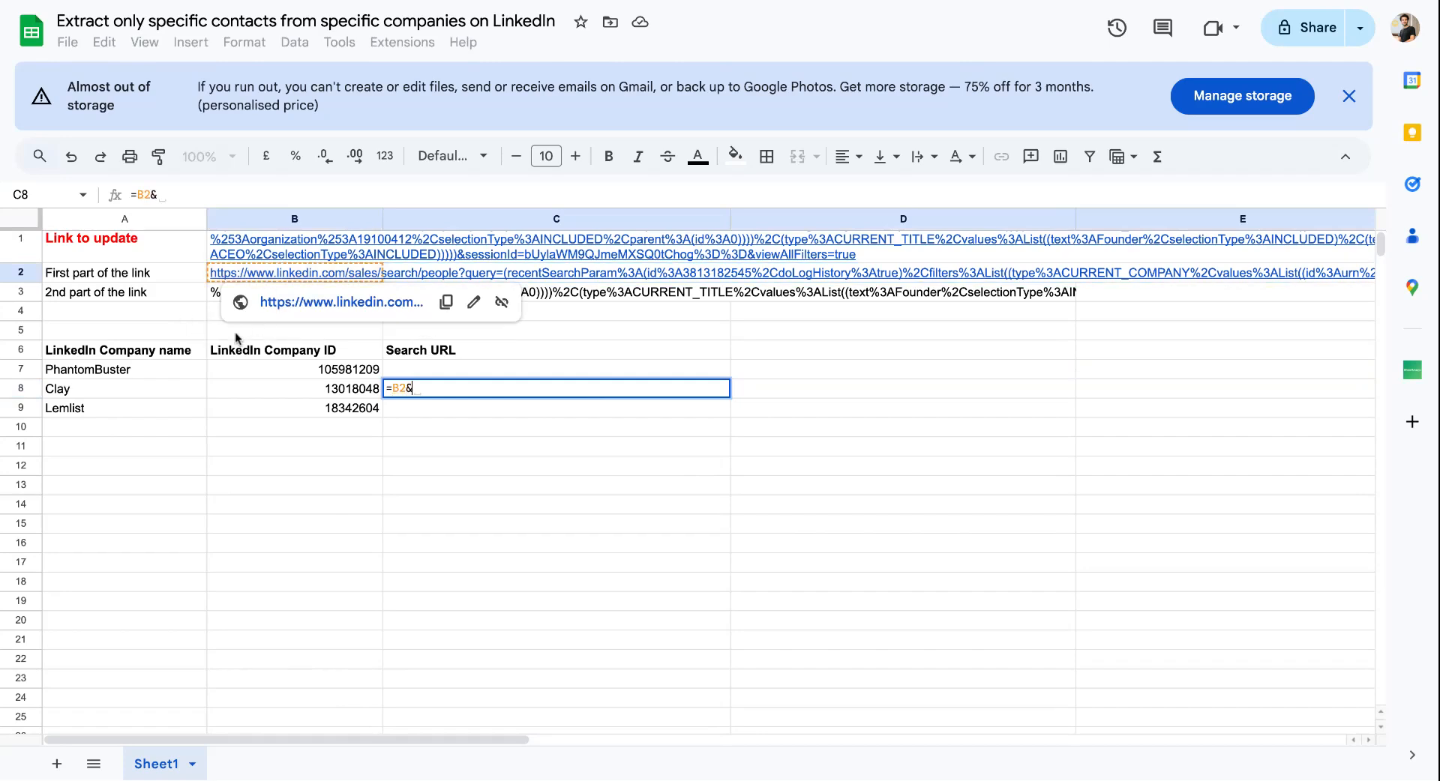
pyautogui.click(344, 395)
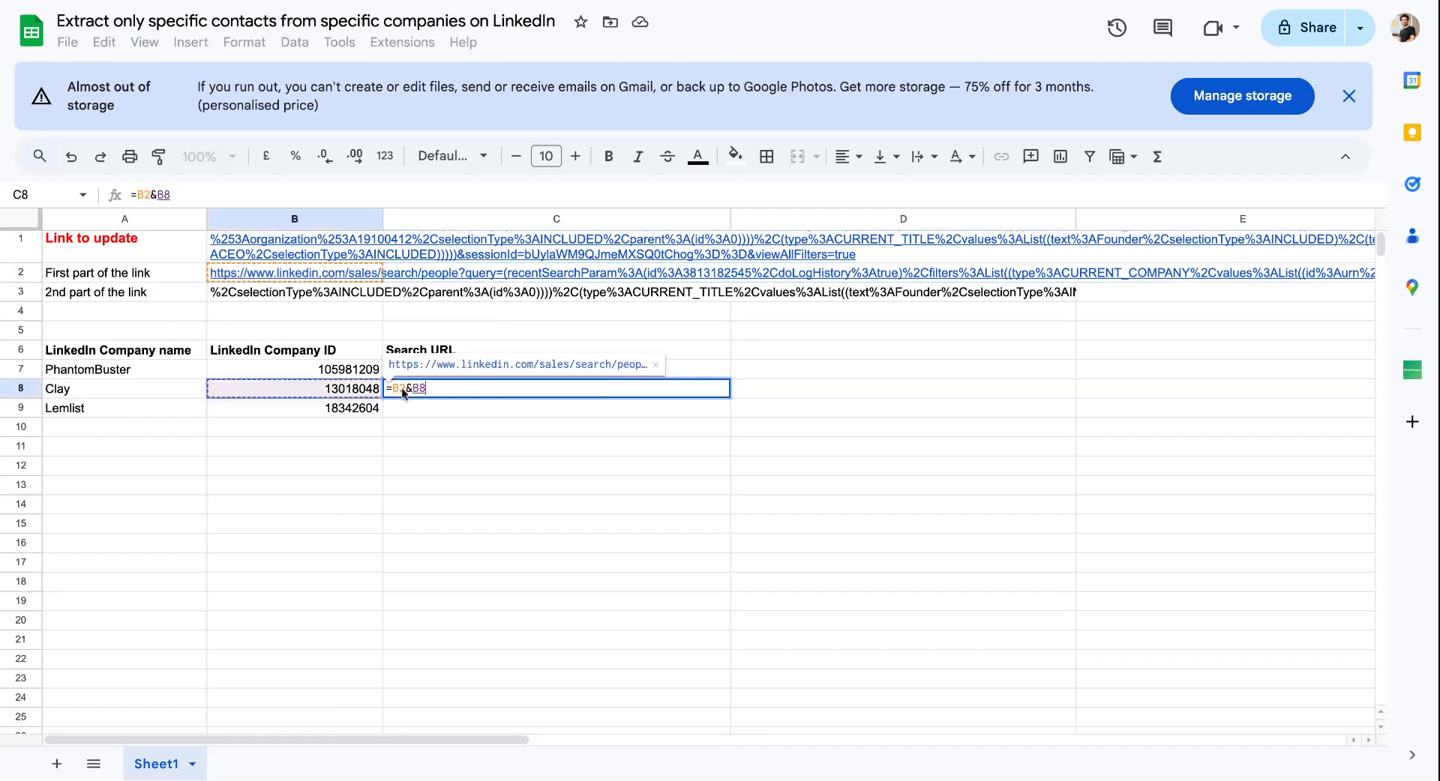
pyautogui.write('&')
pyautogui.click(296, 296)
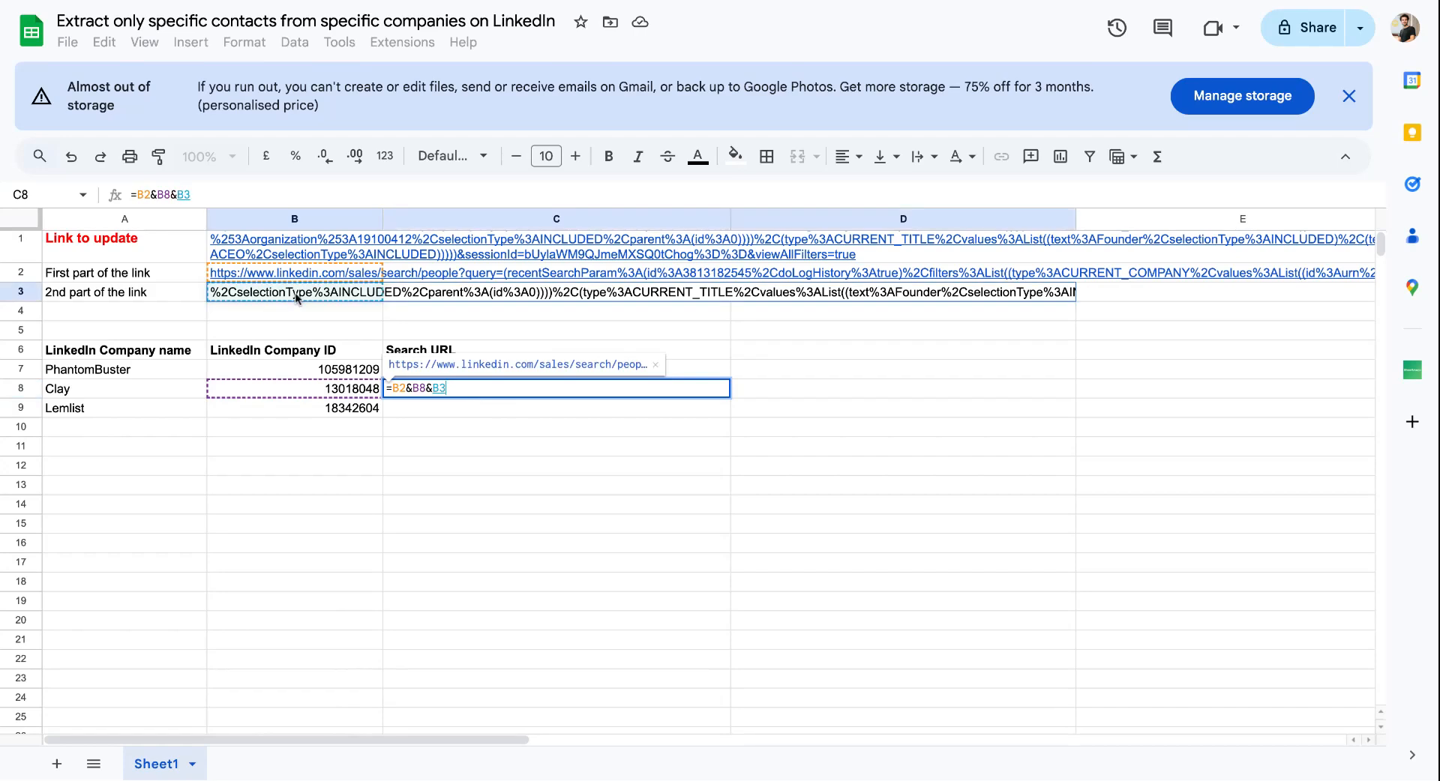
pyautogui.press('Return')
pyautogui.press('Up')
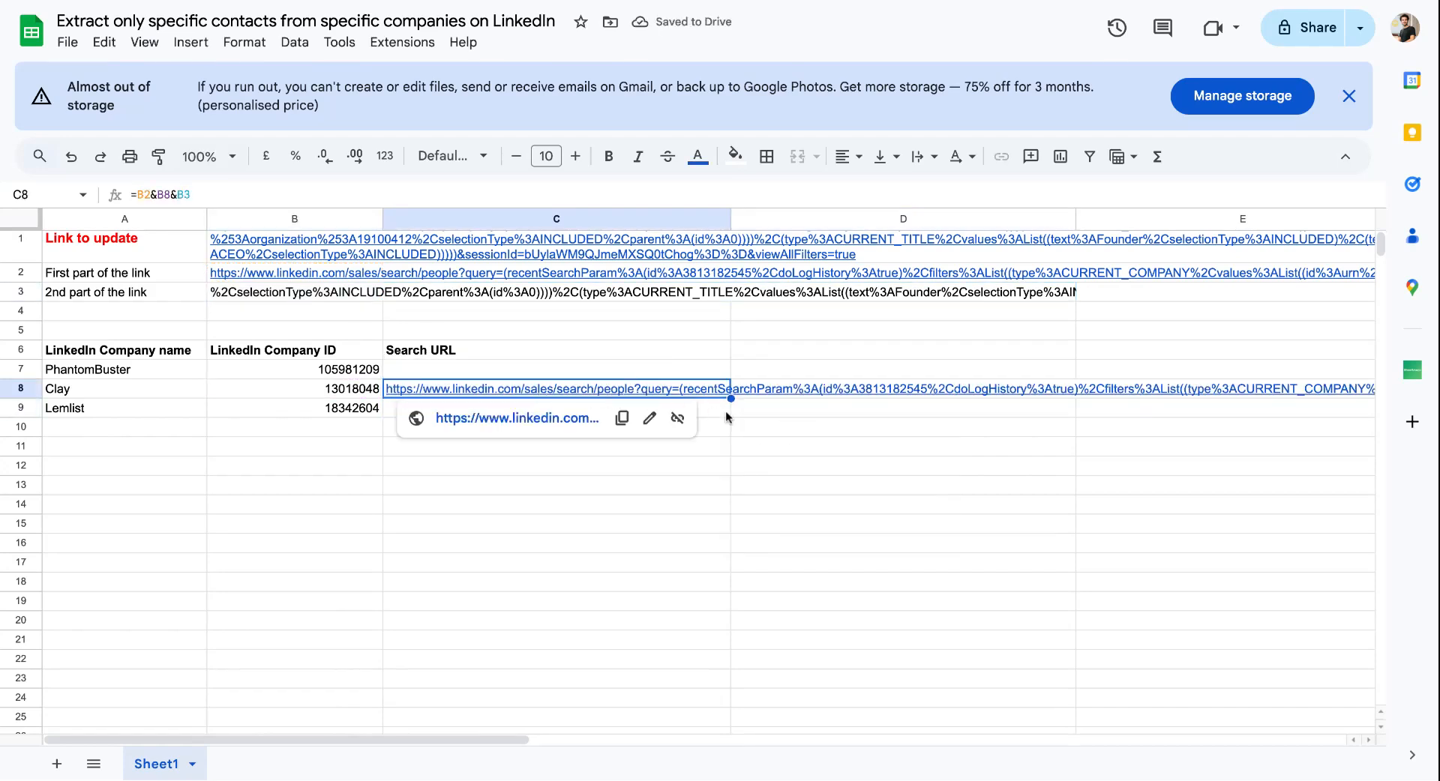
pyautogui.click(724, 413)
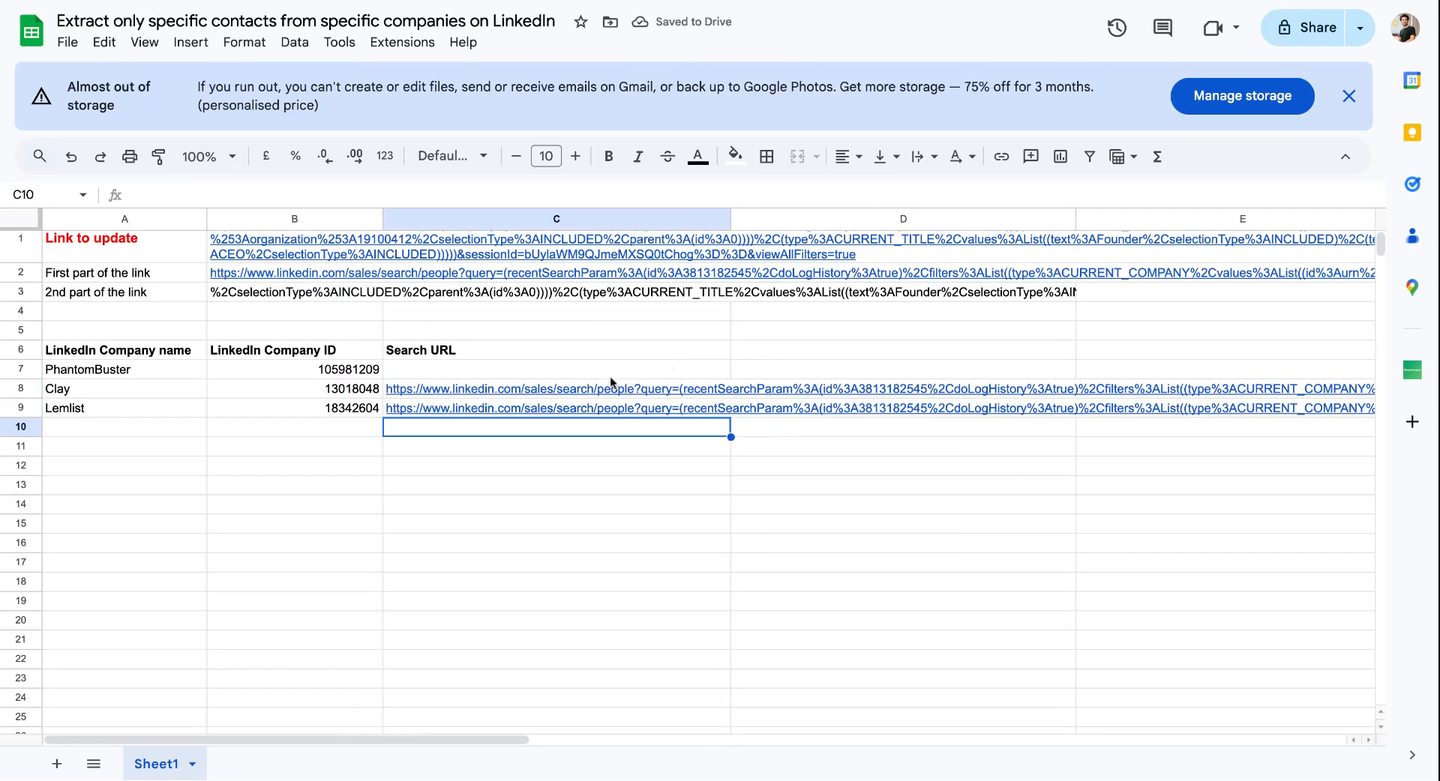
# Open Clay's search URL from C8 in Sales Navigator and review its company filter, job title filters and leads
pyautogui.click(592, 391)
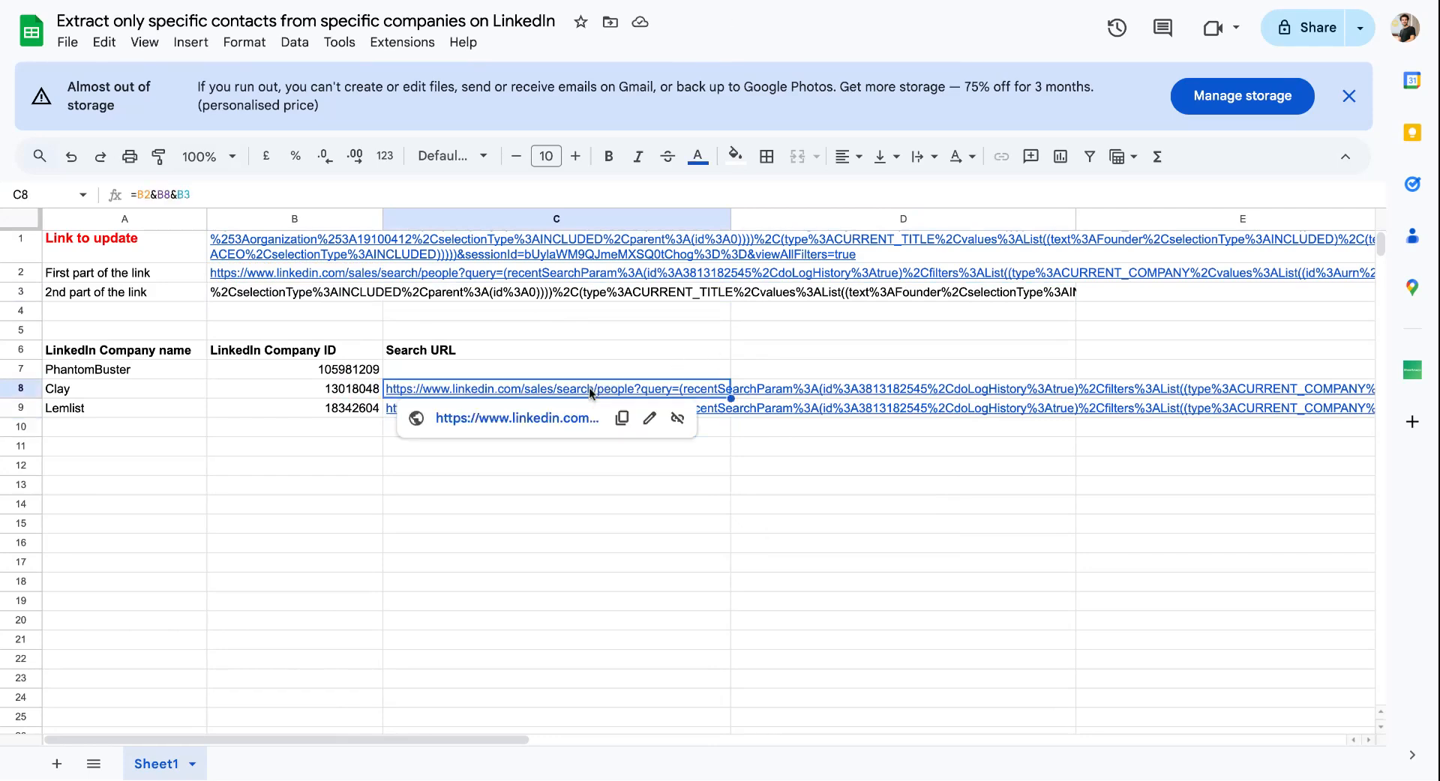
pyautogui.click(517, 418)
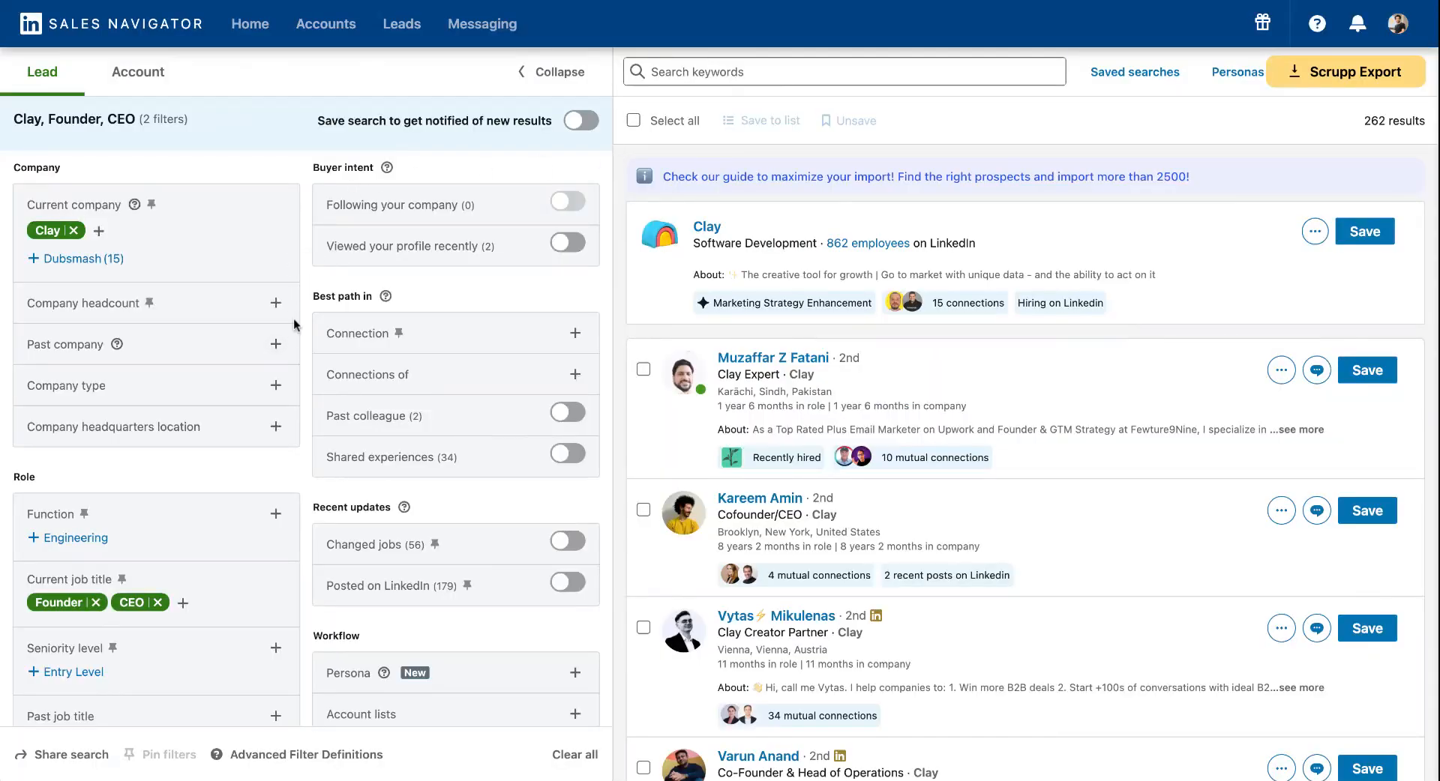
pyautogui.scroll(-1, 297, 327)
pyautogui.moveTo(49, 234)
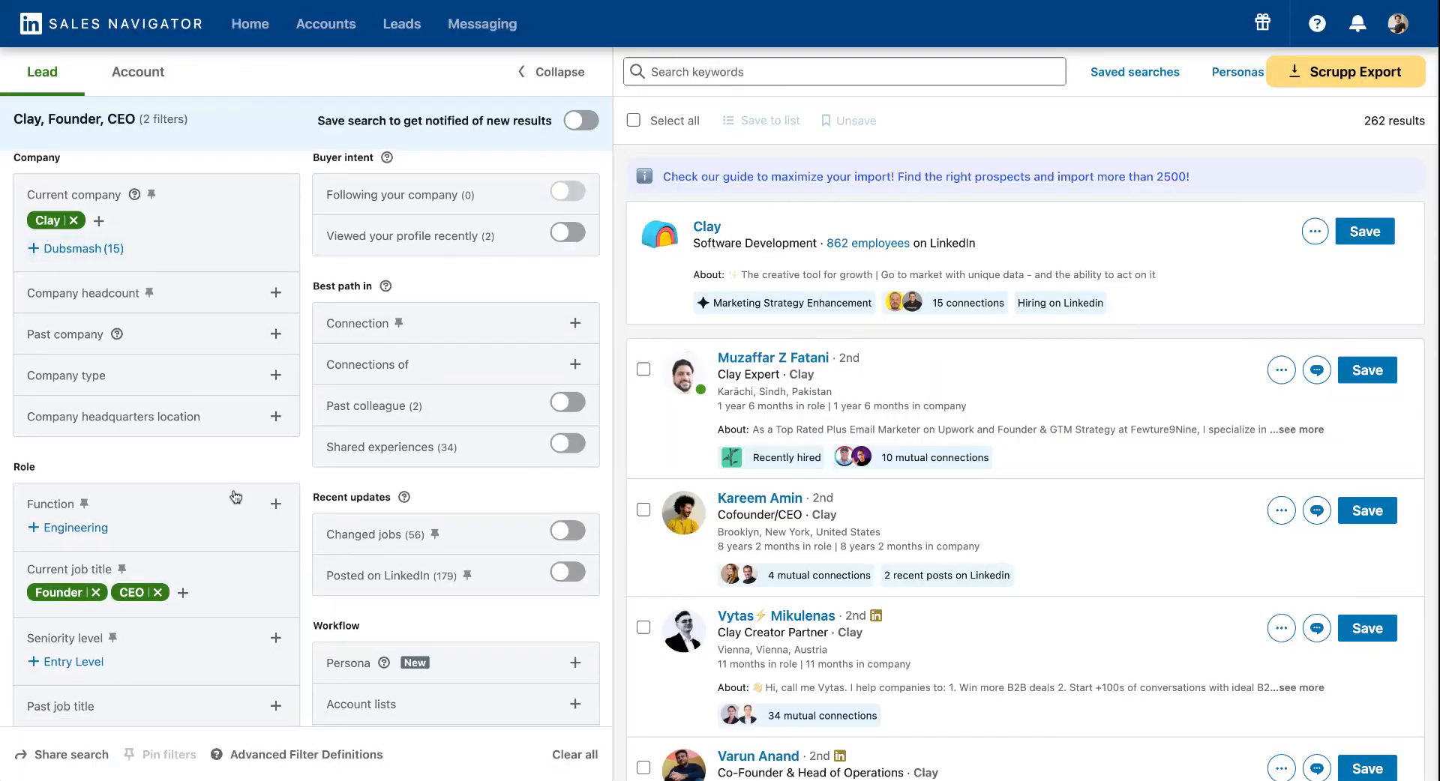
pyautogui.scroll(-5, 236, 495)
pyautogui.scroll(5, 135, 429)
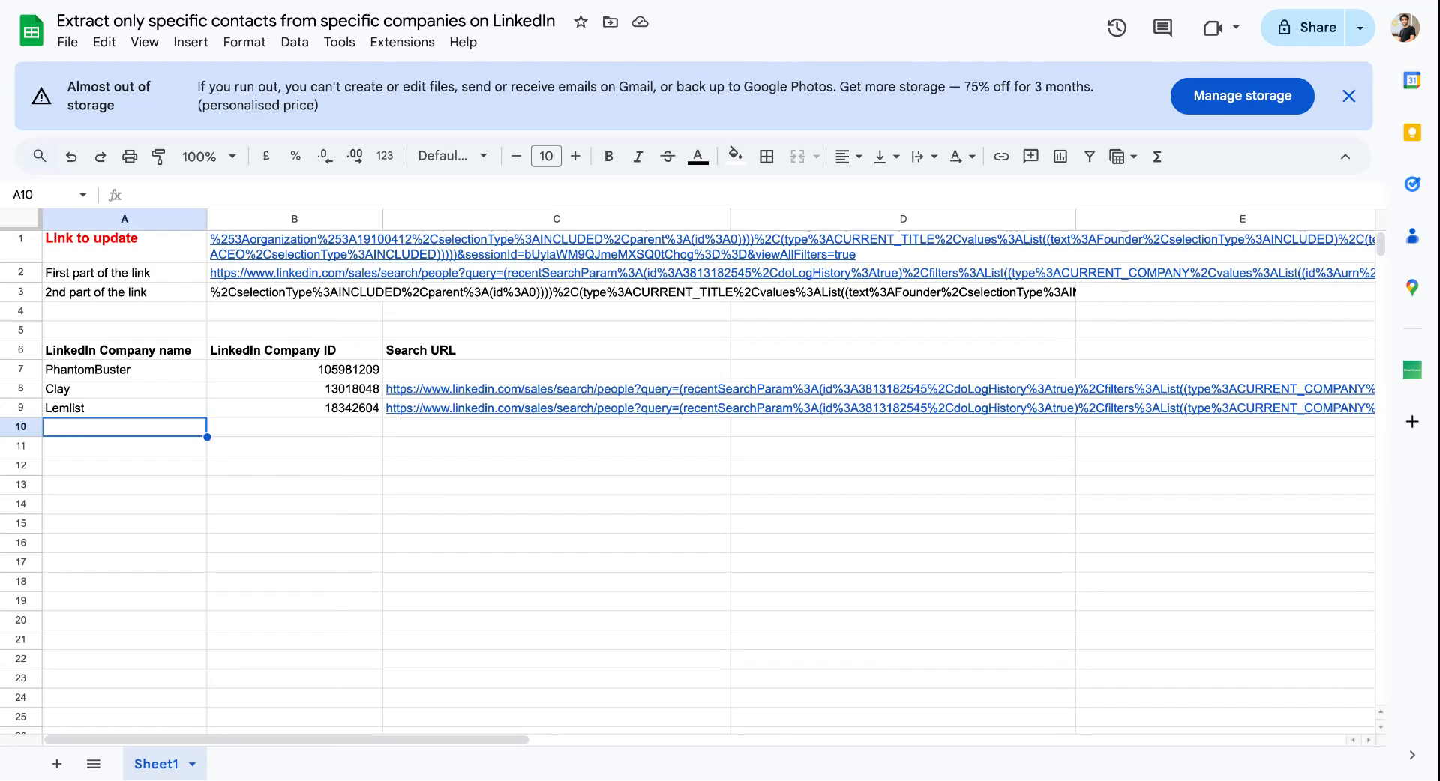
# Copy the Clay and Lemlist search URLs from C8:C9 and paste them as values only into A1 of a new sheet
pyautogui.click(1225, 447)
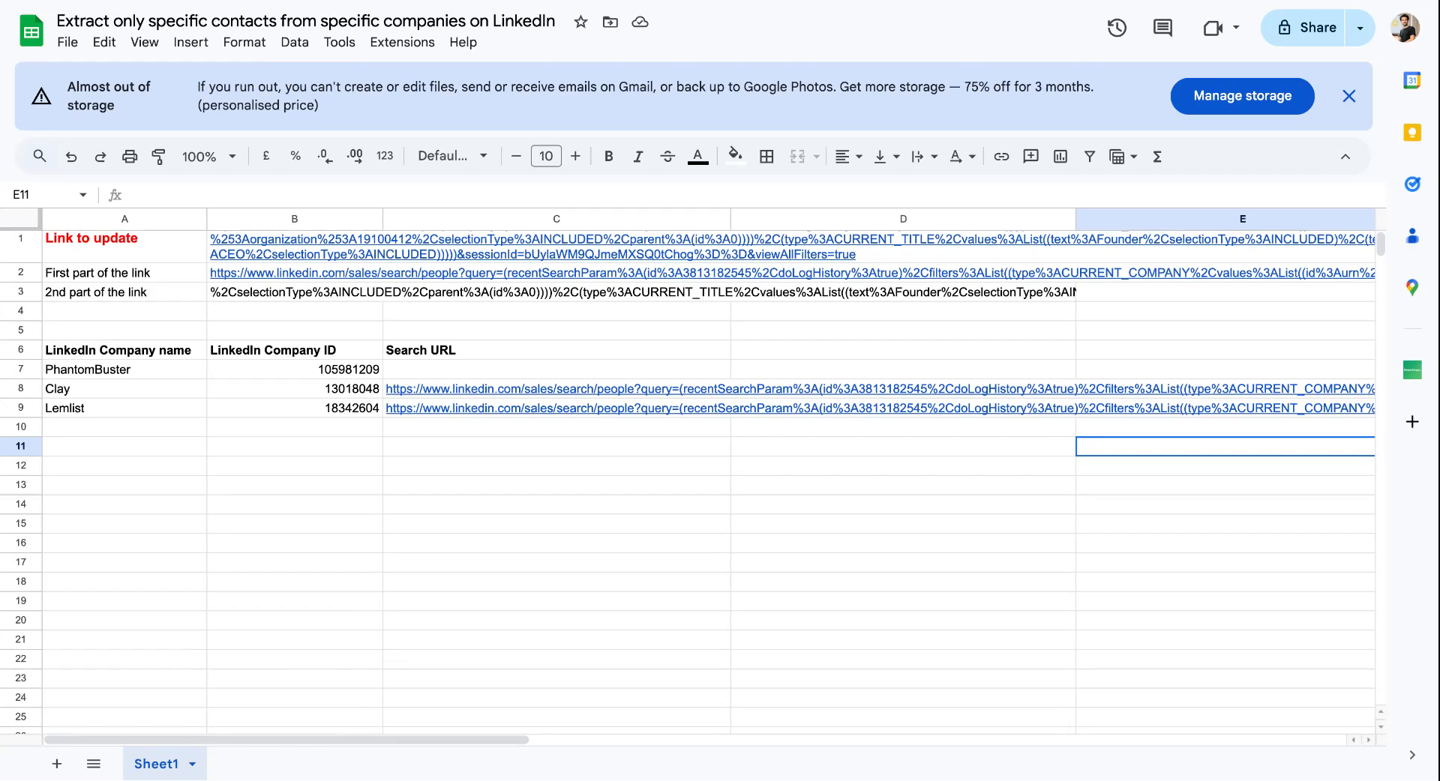
pyautogui.moveTo(517, 388); pyautogui.dragTo(686, 412)
pyautogui.click(645, 465)
pyautogui.hotkey('ctrl', 'c')
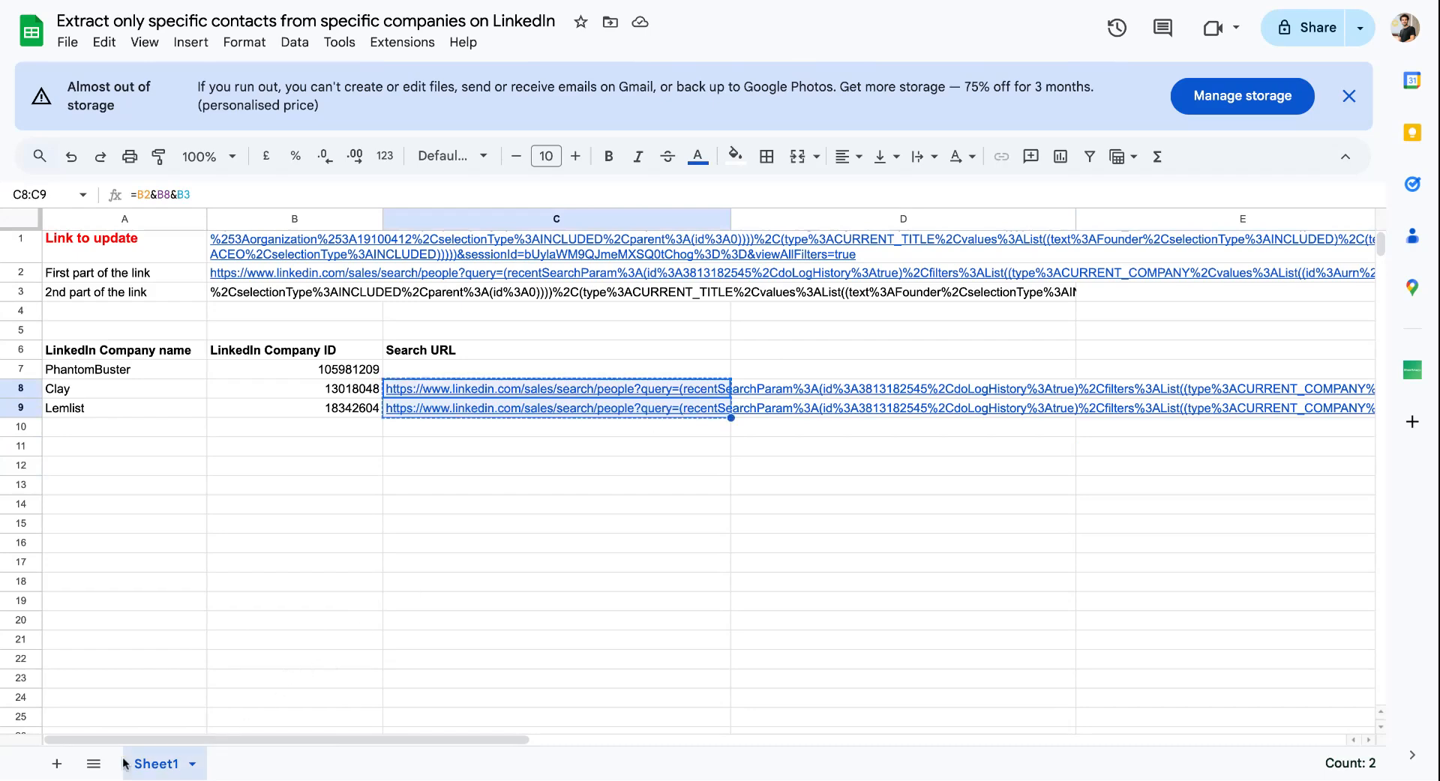
pyautogui.click(56, 763)
pyautogui.rightClick(113, 238)
pyautogui.moveTo(277, 187)
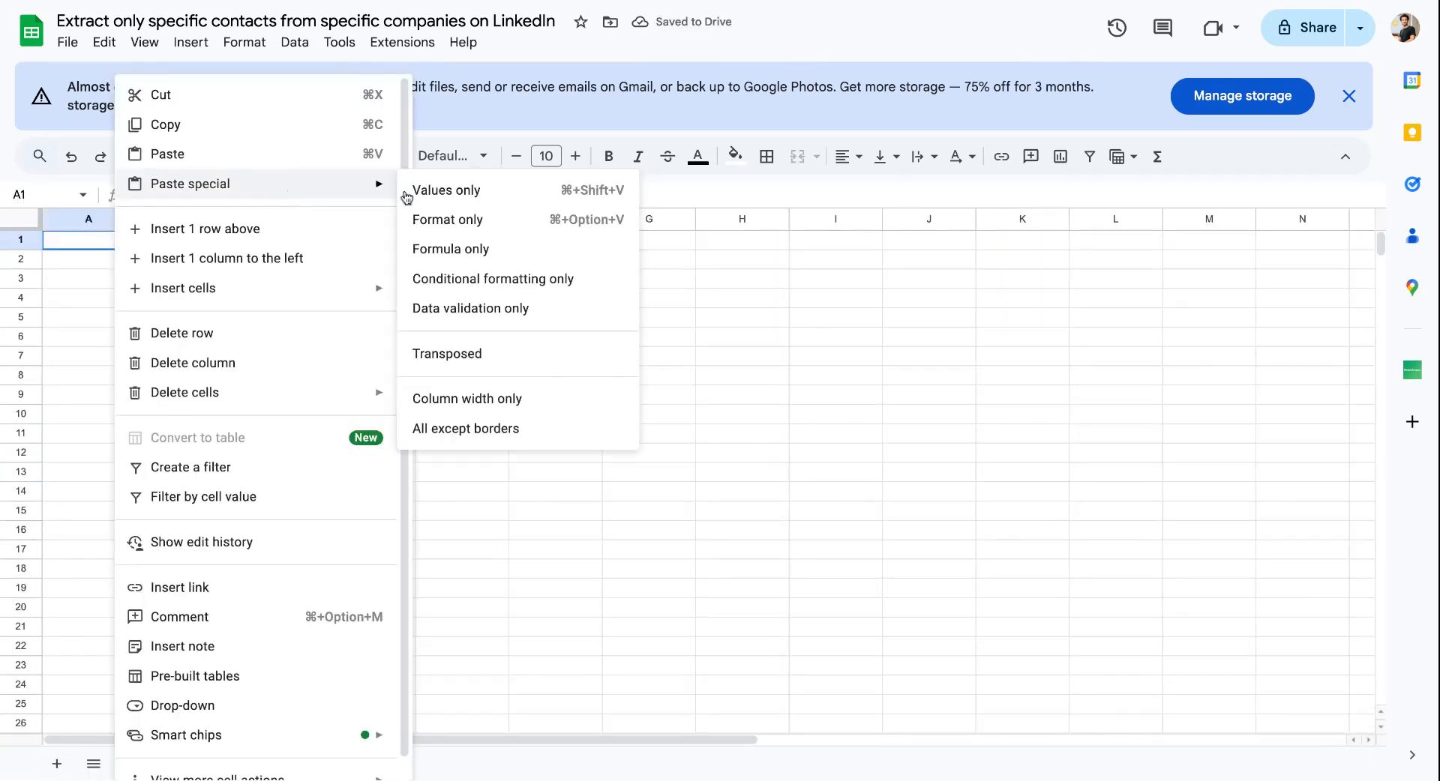
pyautogui.click(482, 191)
pyautogui.click(1239, 300)
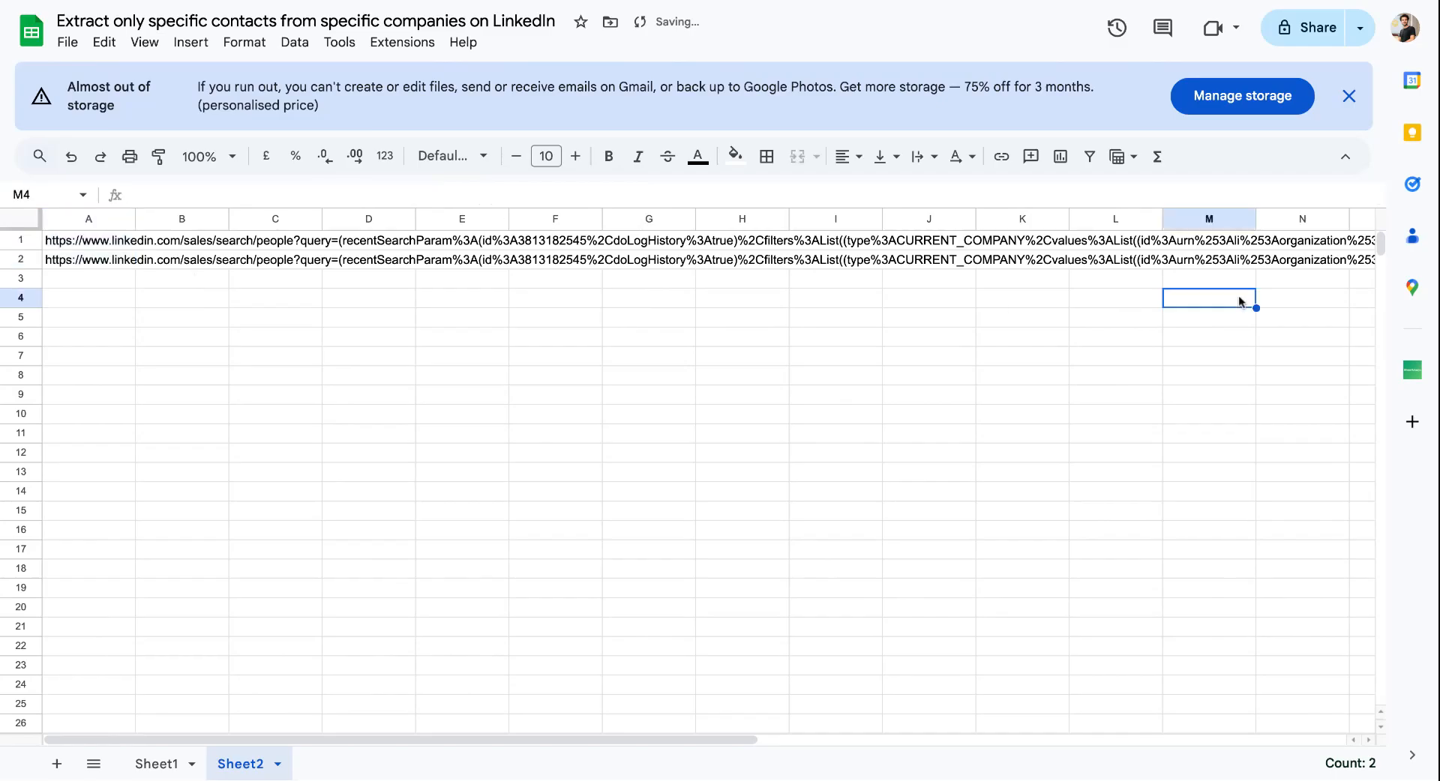
# Share the spreadsheet by setting its general access to Anyone with the link
pyautogui.click(1313, 39)
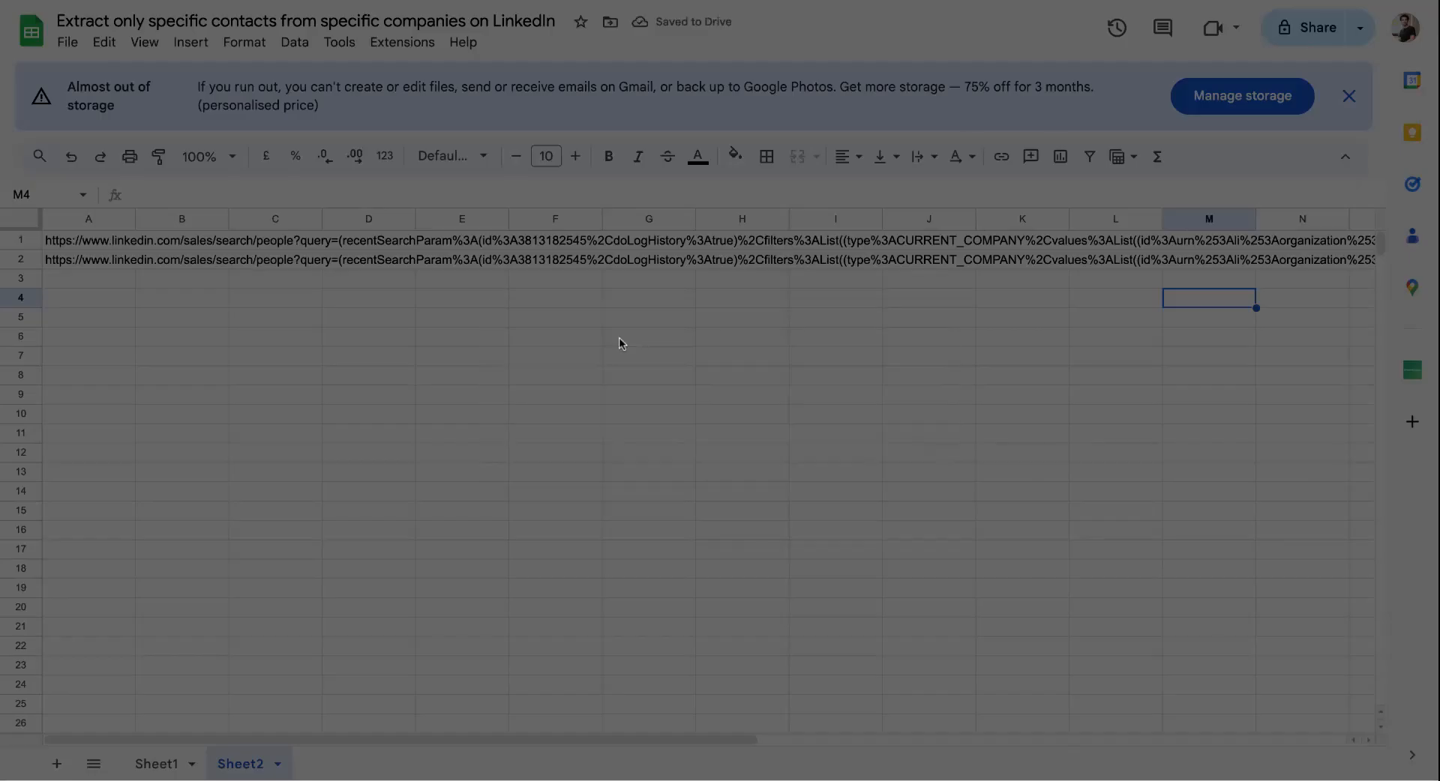
pyautogui.click(605, 478)
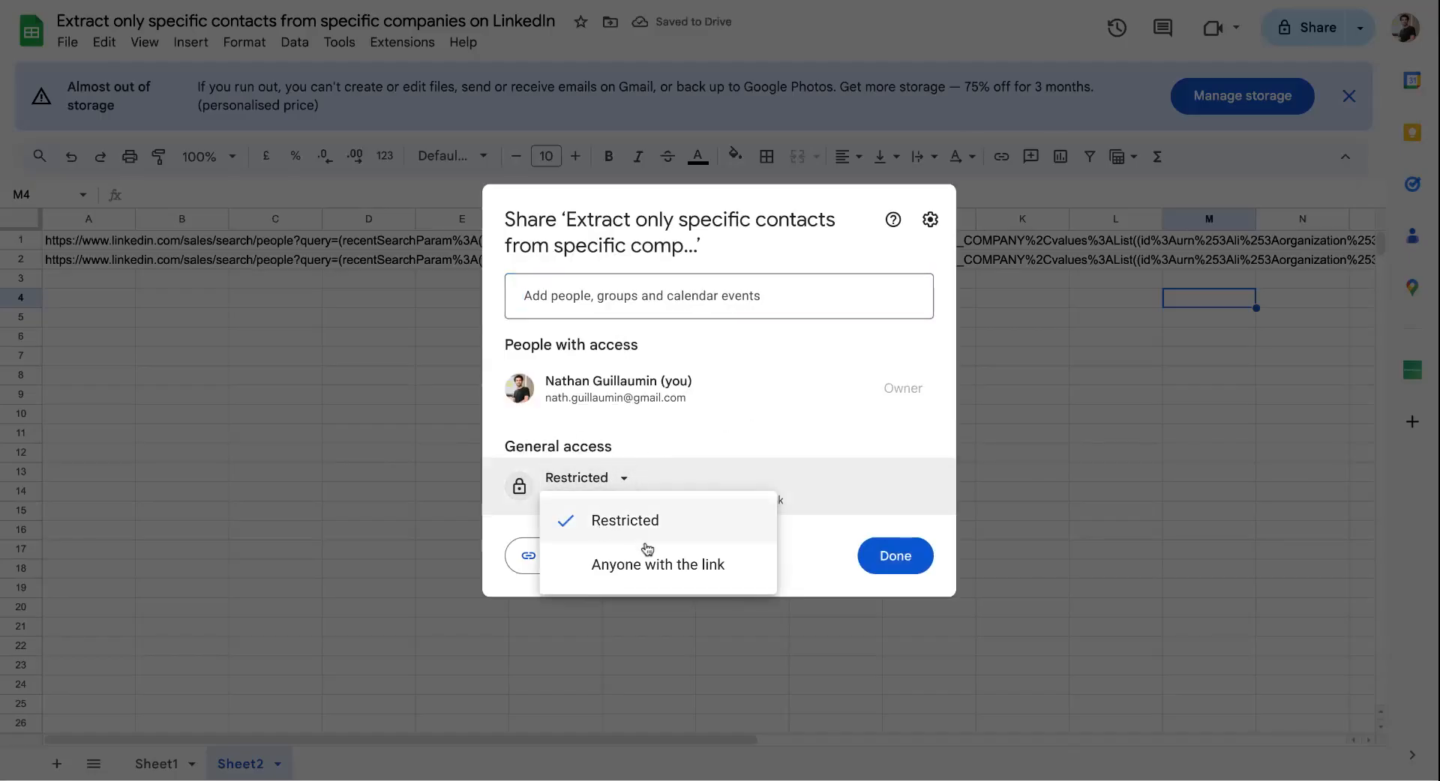
pyautogui.click(659, 569)
pyautogui.click(928, 553)
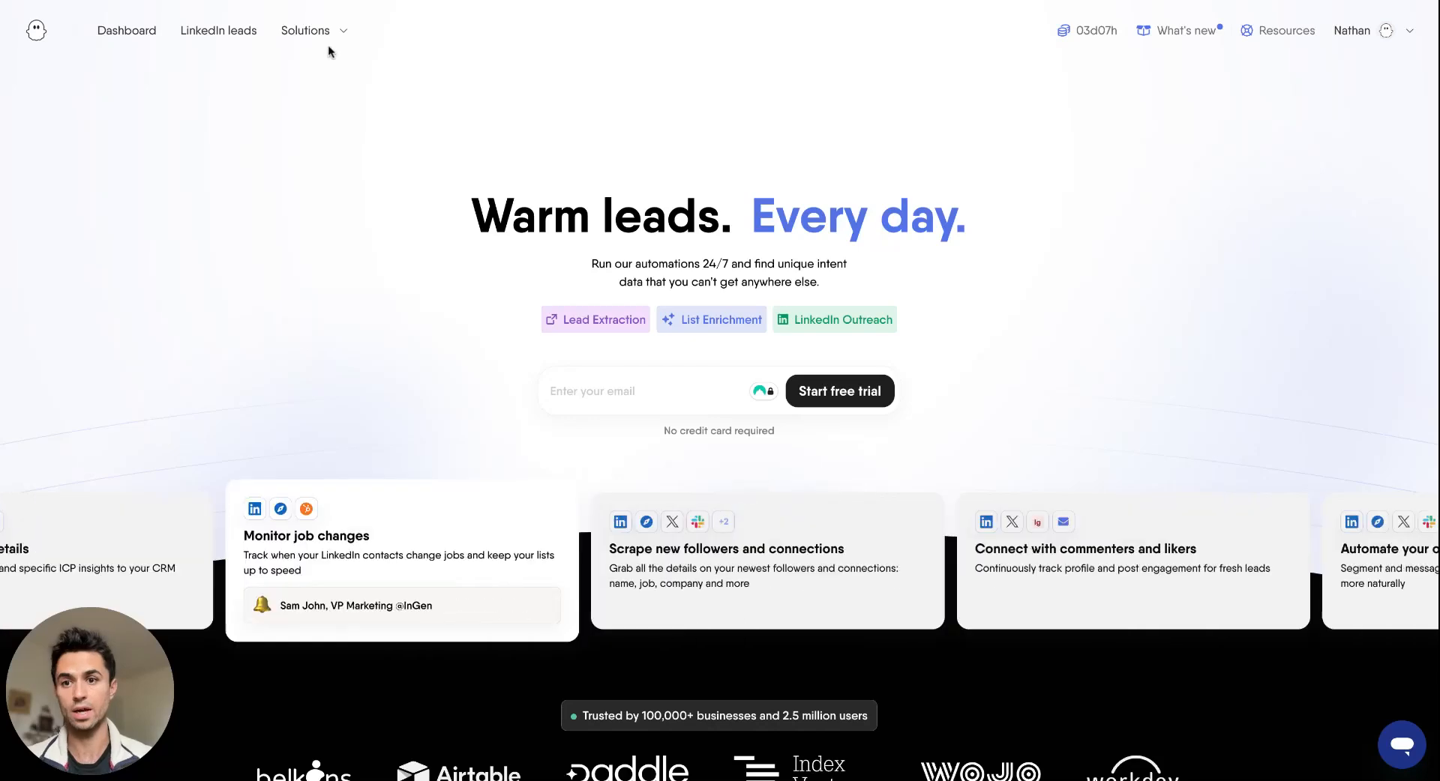
# Switch to PhantomBuster and start setting up the Sales Navigator Search Export Phantom from the Sales Navigator solutions
pyautogui.moveTo(335, 30)
pyautogui.click(315, 146)
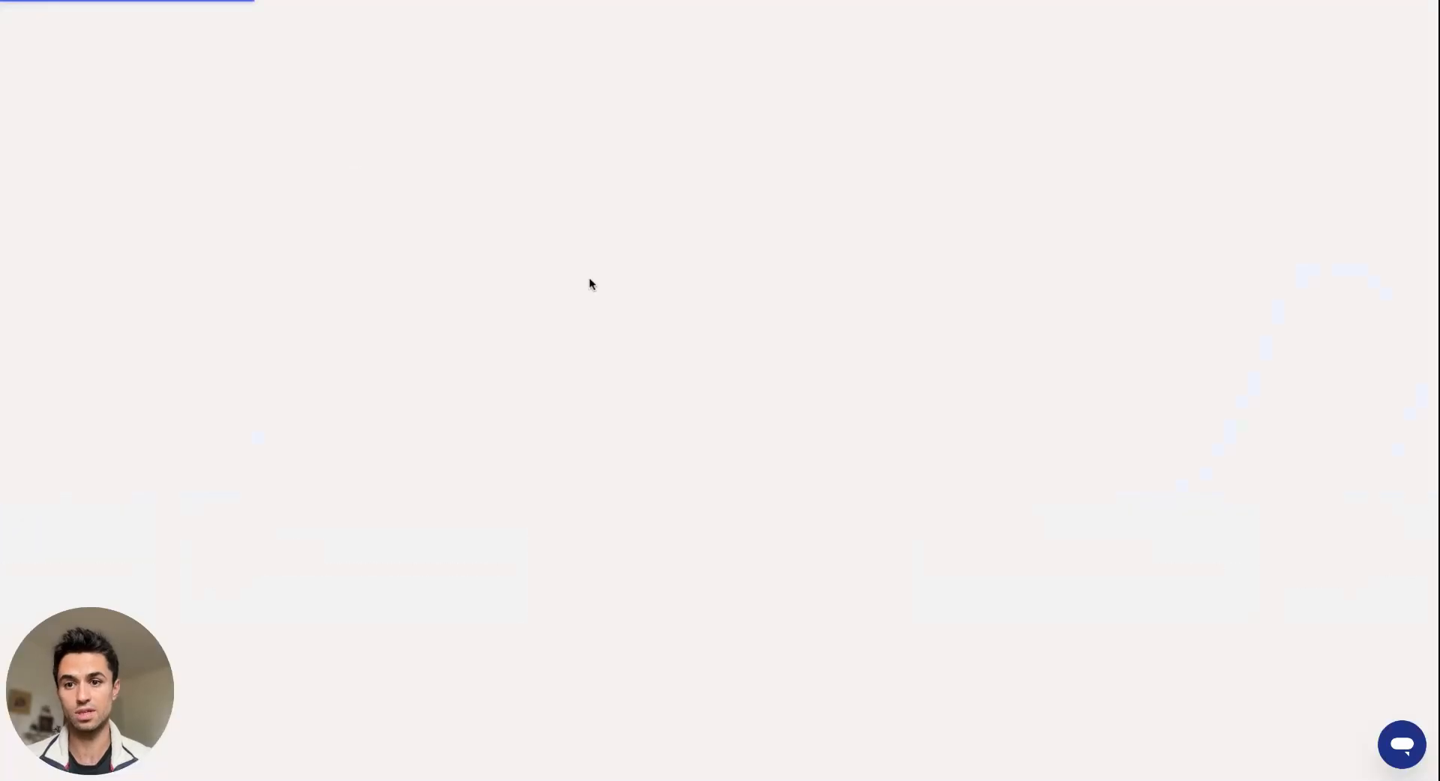
pyautogui.scroll(-5, 649, 426)
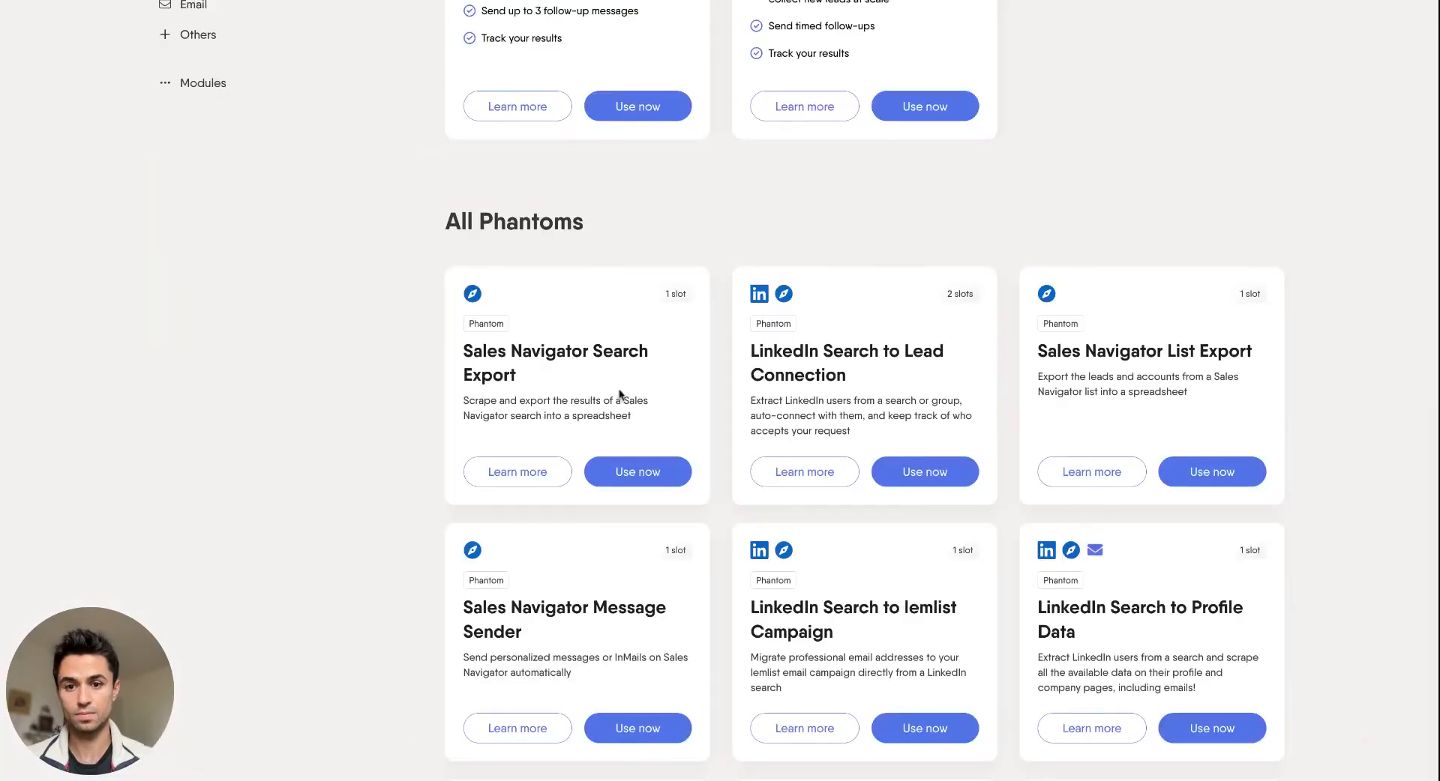
pyautogui.click(637, 474)
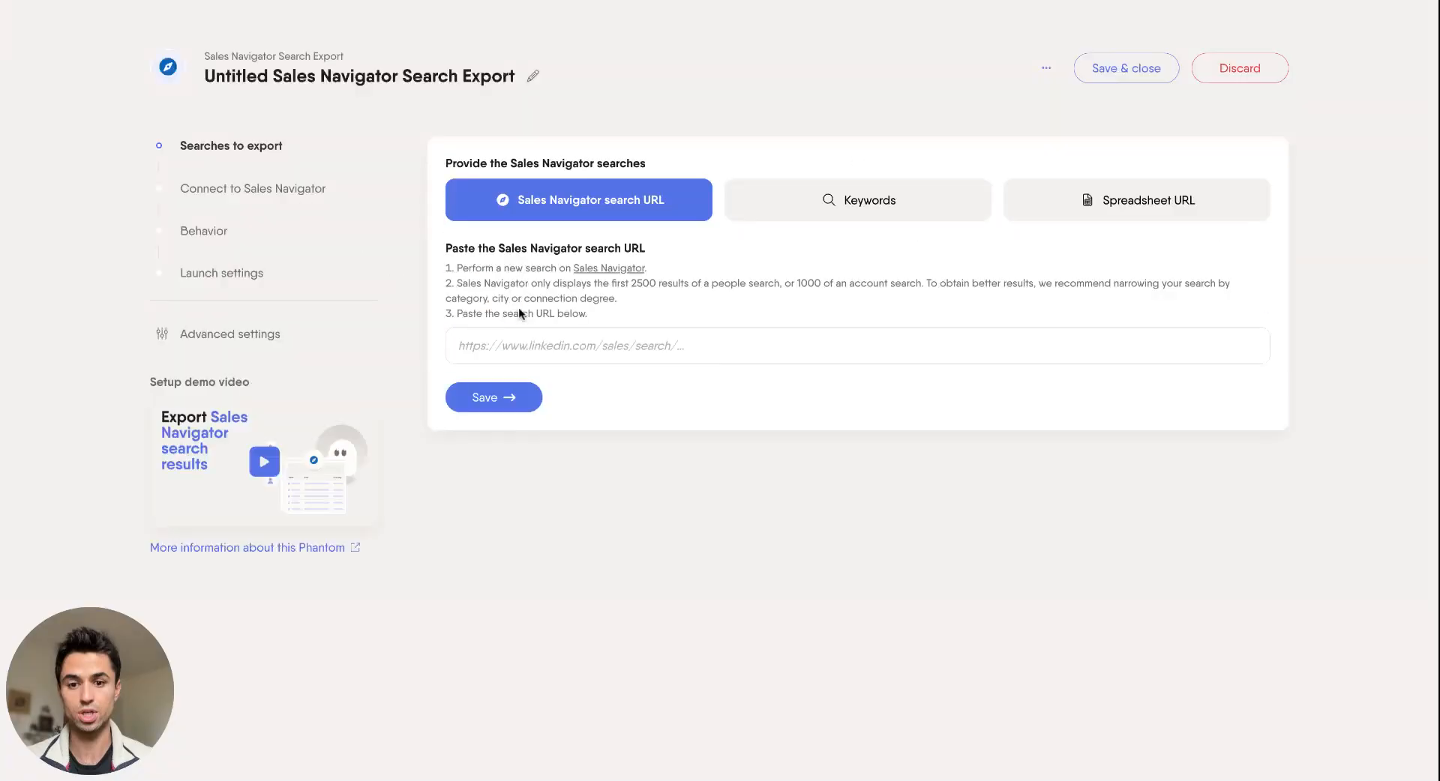
# Provide the searches through a spreadsheet URL, using the Google Sheet's link, and save the input
pyautogui.click(840, 218)
pyautogui.click(1102, 201)
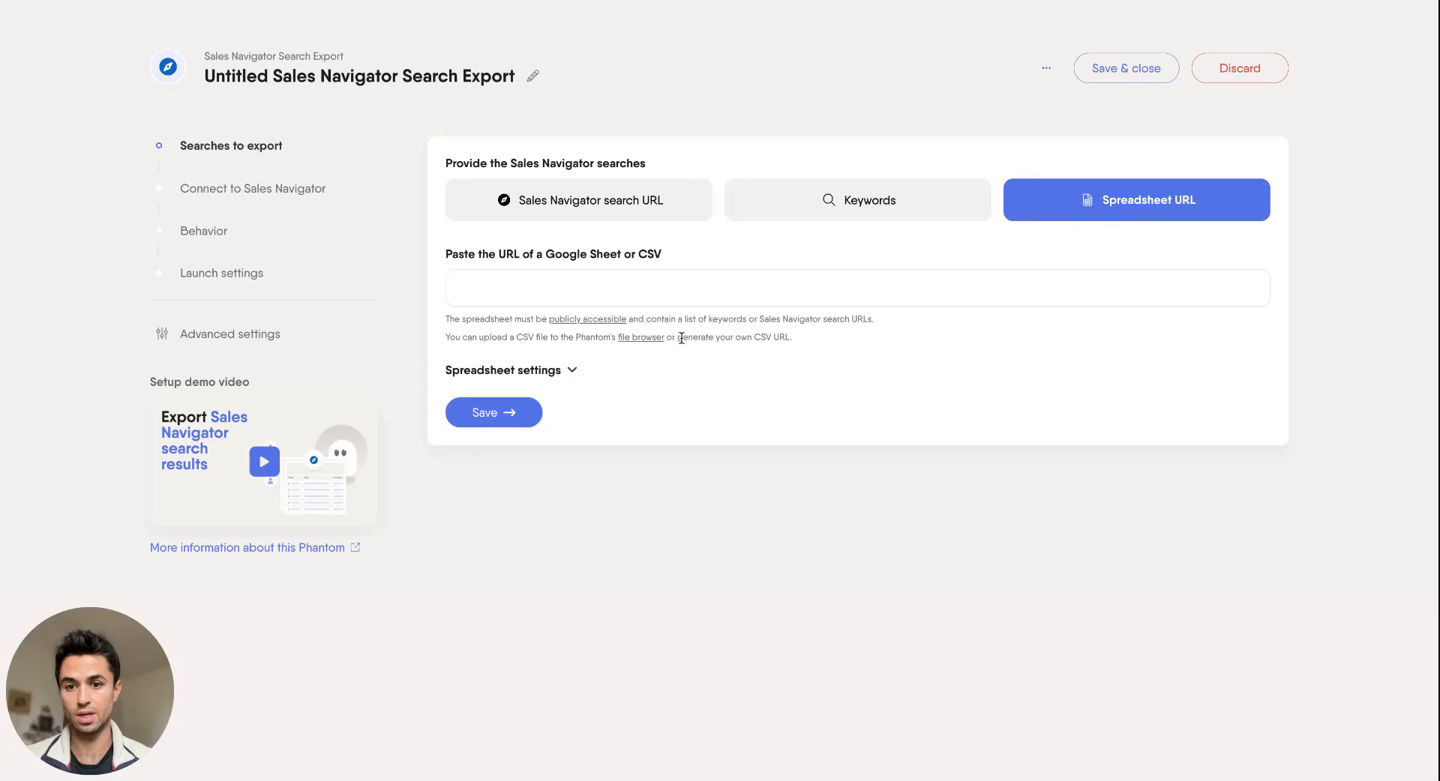
pyautogui.click(663, 295)
pyautogui.hotkey('ctrl', 'v')
pyautogui.click(504, 417)
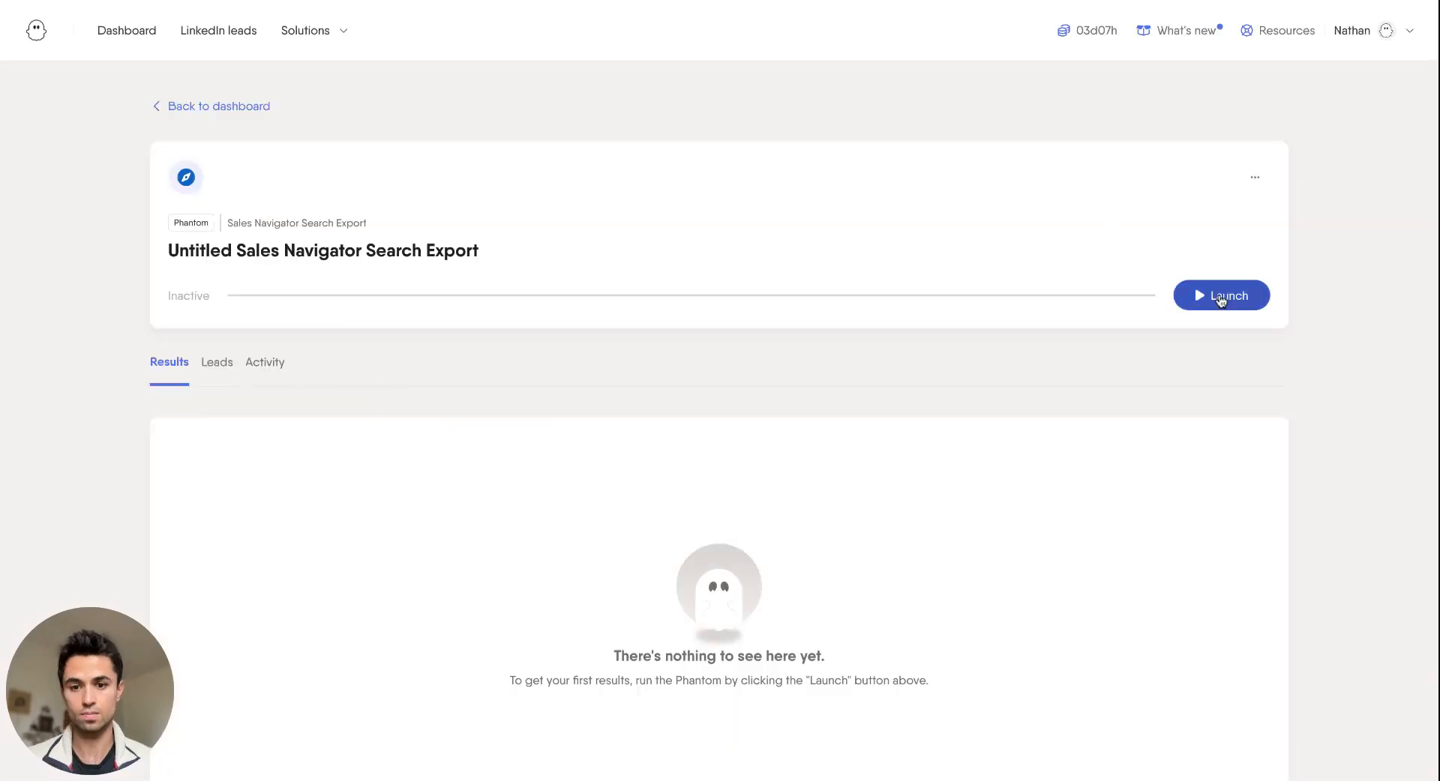
# Launch the Sales Navigator Search Export and review the extracted profiles with their companies and titles
pyautogui.click(1226, 304)
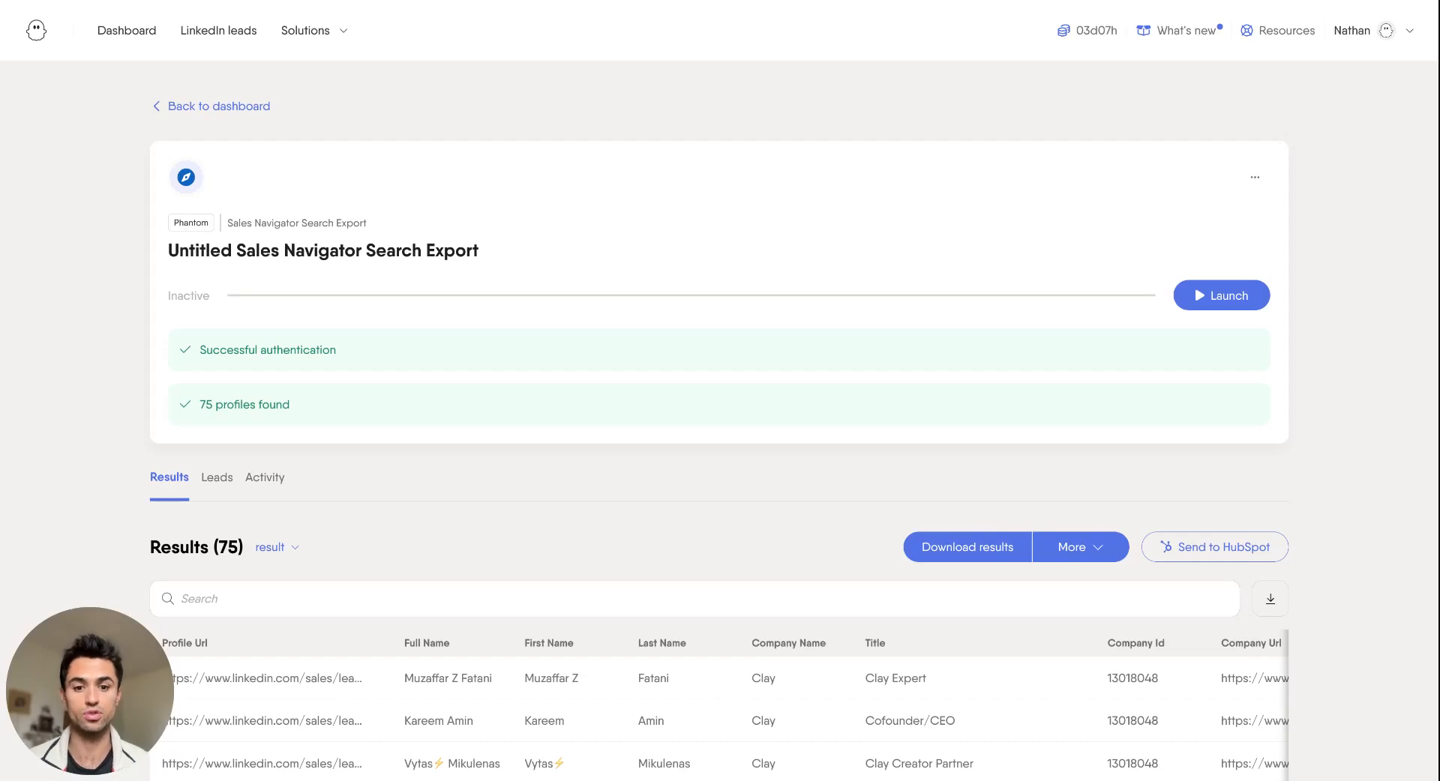
pyautogui.scroll(-3, 718, 450)
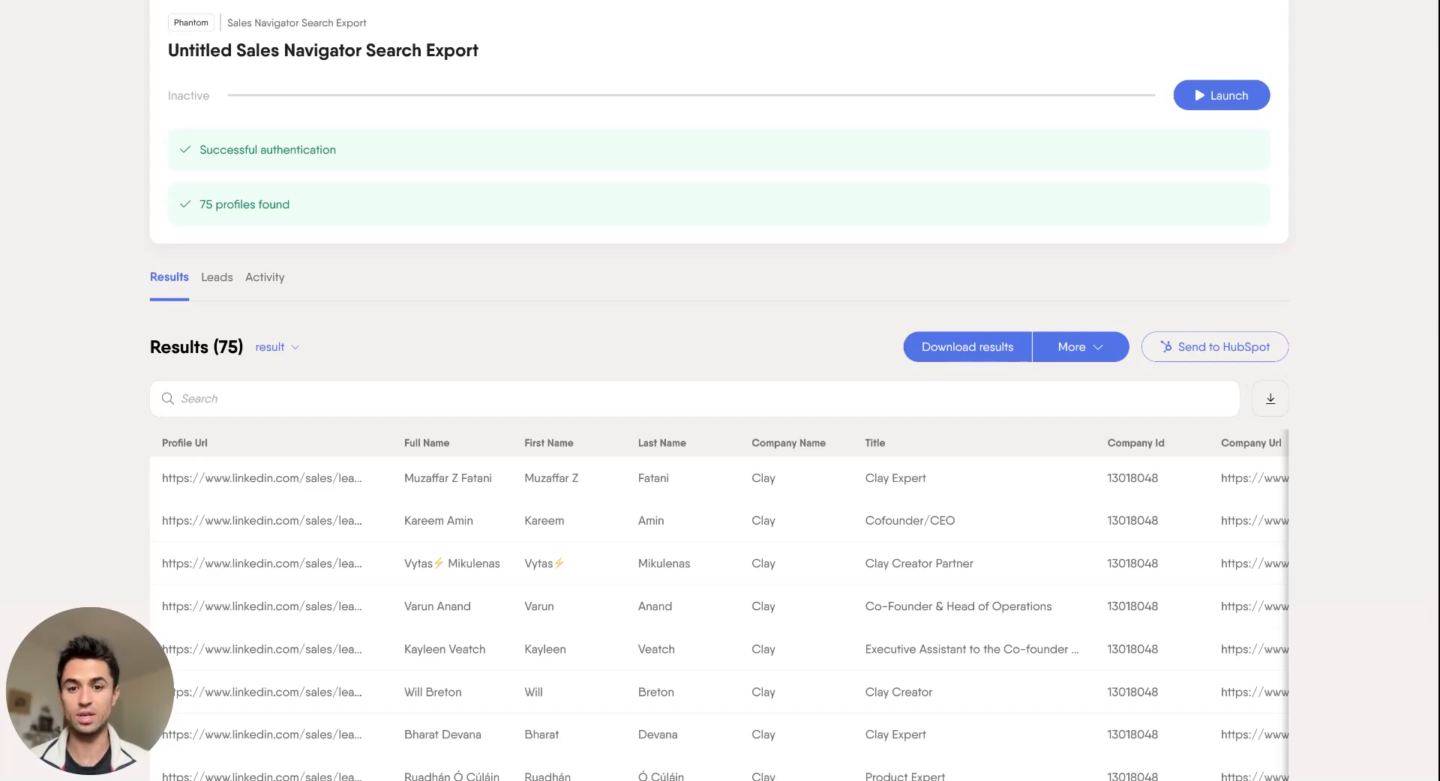
pyautogui.scroll(3, 718, 450)
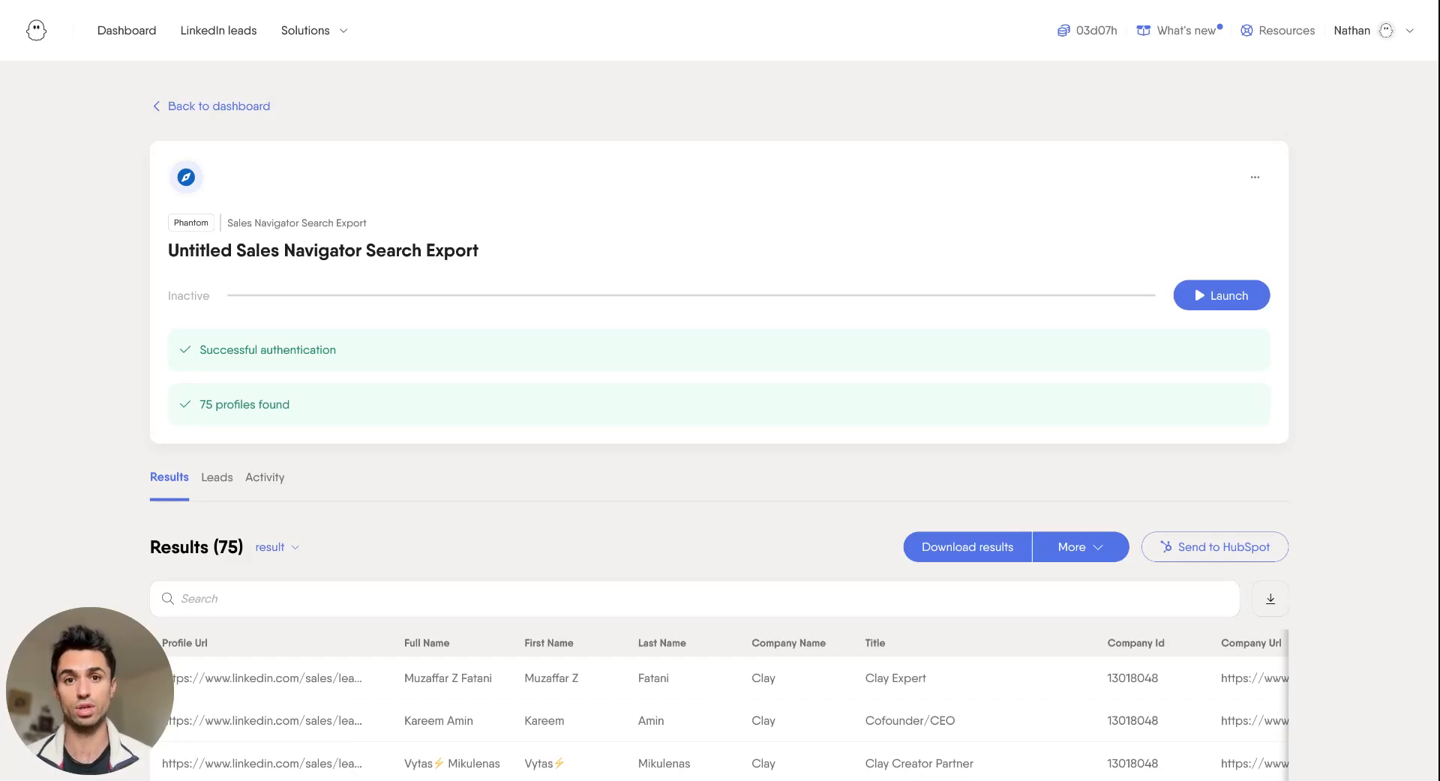
# Search the LinkedIn solutions for "company" and look through the matching Phantoms
pyautogui.moveTo(337, 43)
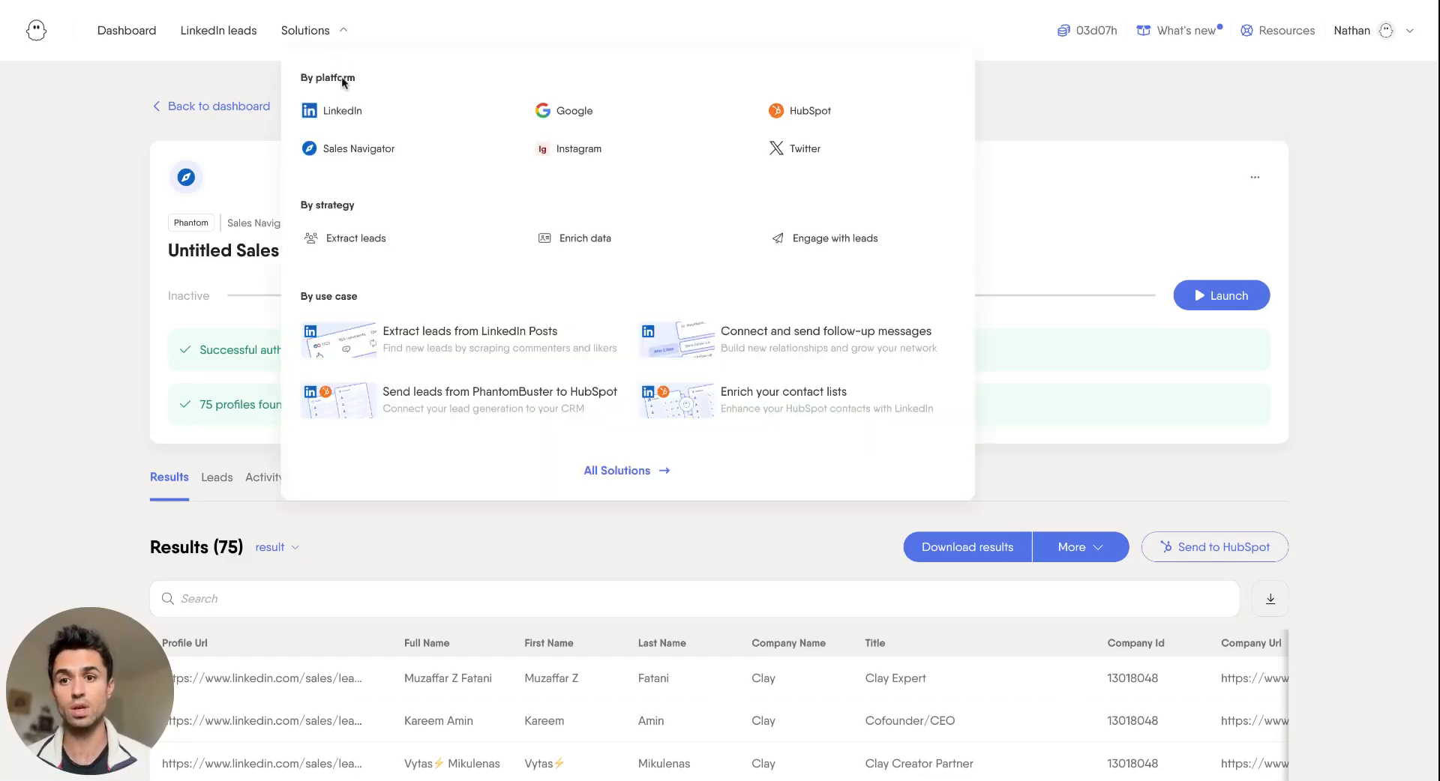
pyautogui.click(347, 110)
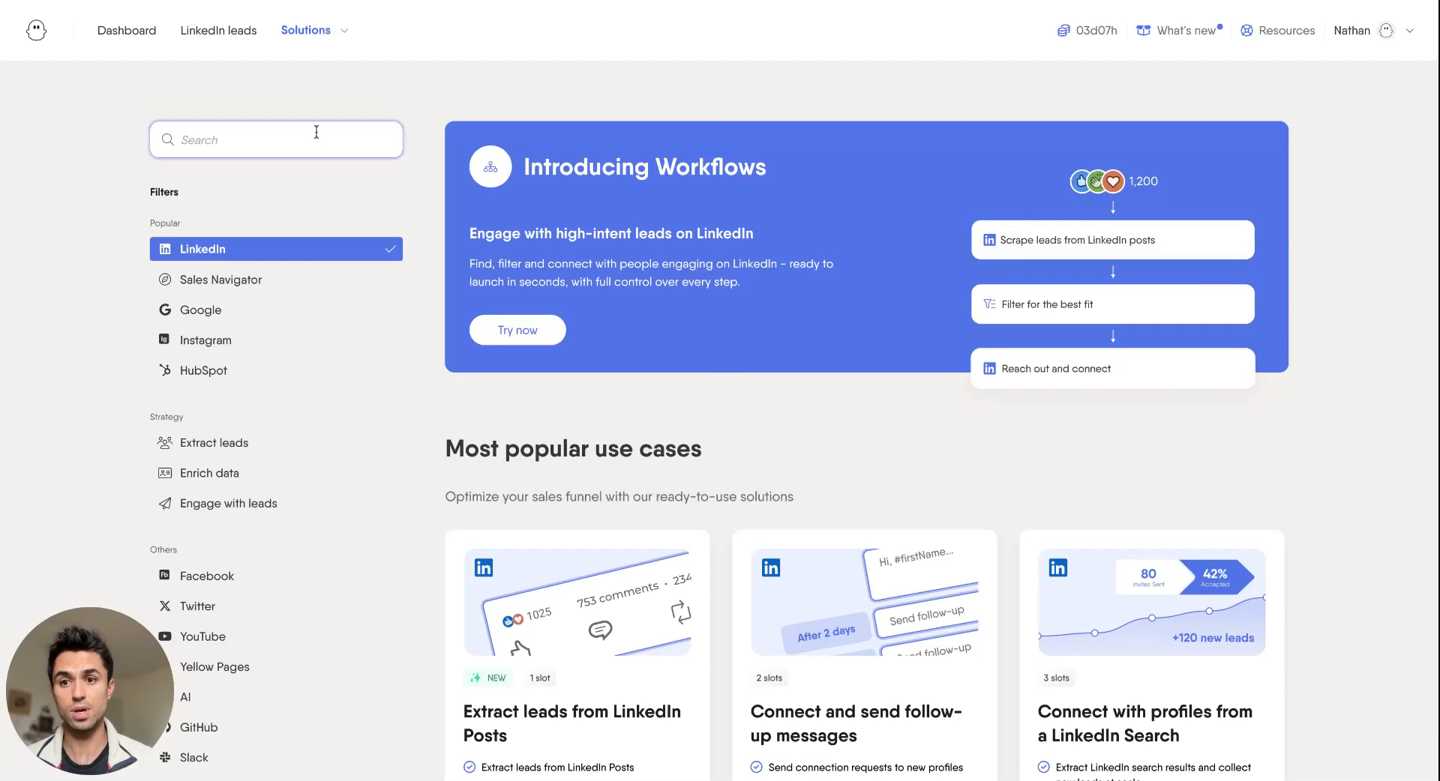
pyautogui.click(312, 142)
pyautogui.write('company')
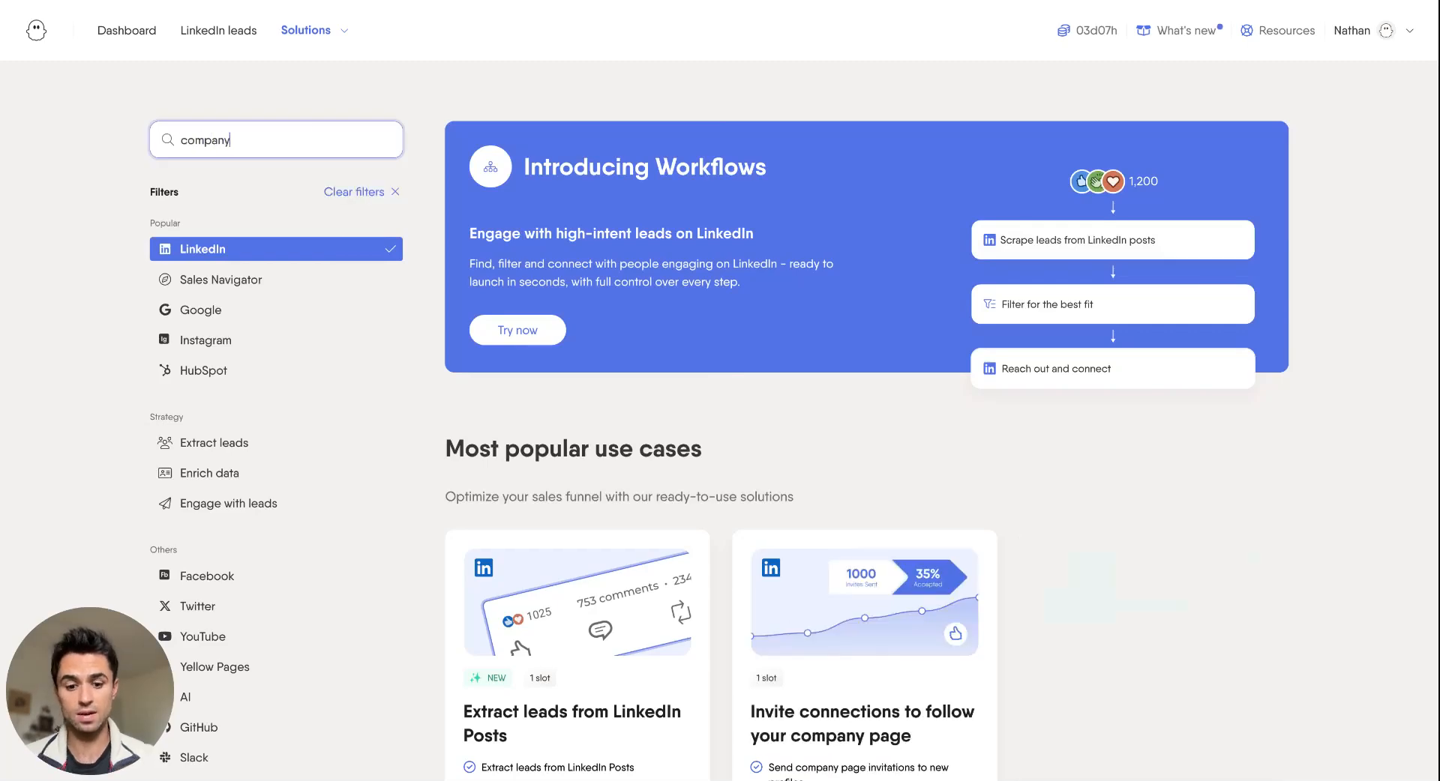
pyautogui.scroll(-3, 942, 282)
pyautogui.scroll(-7, 938, 276)
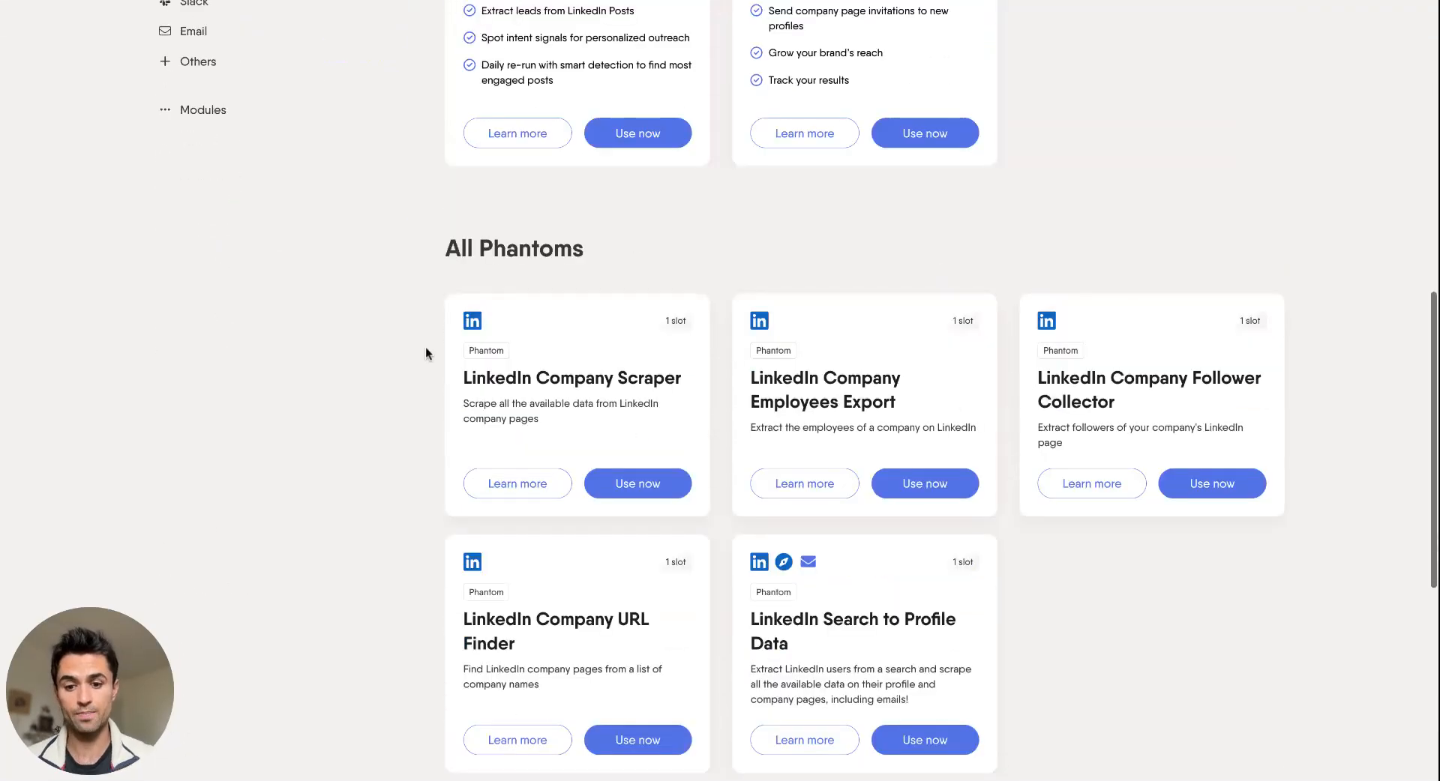